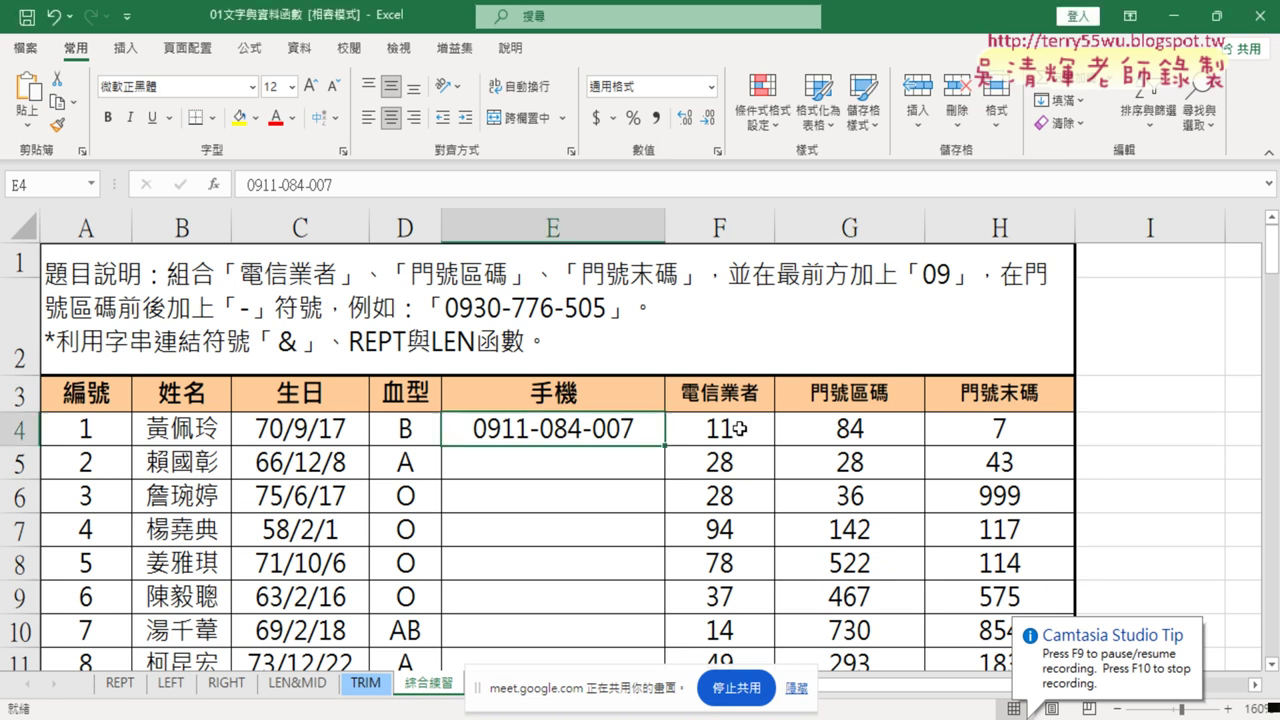
Step: Review the source numbers in F4:H4, the E4 example and the REPT mention in A1's instructions
drag(737, 430, 978, 428)
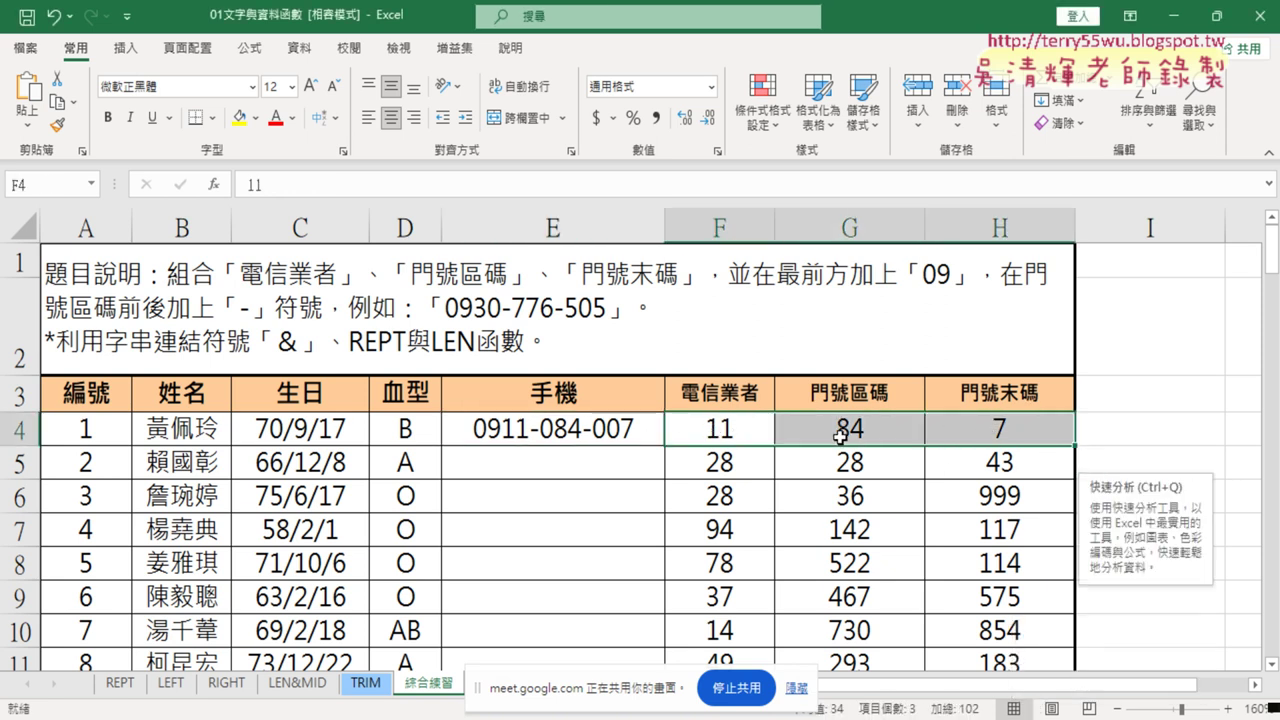
click(567, 435)
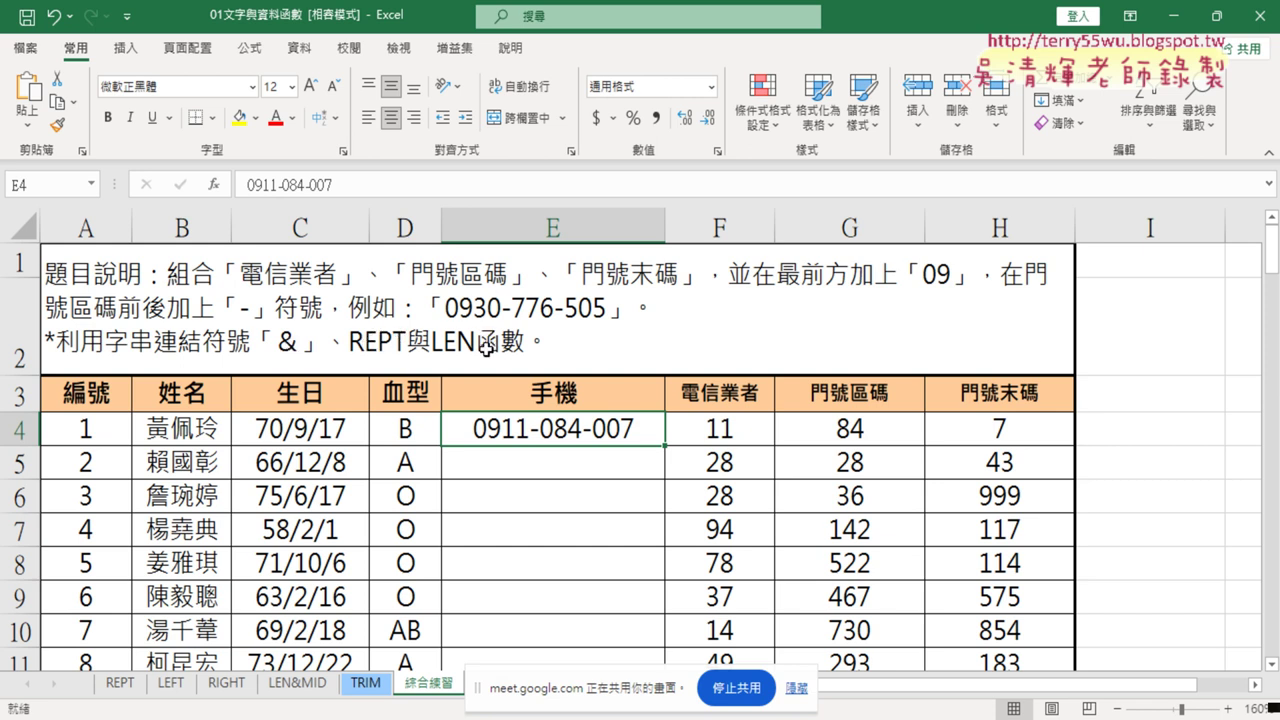
click(375, 348)
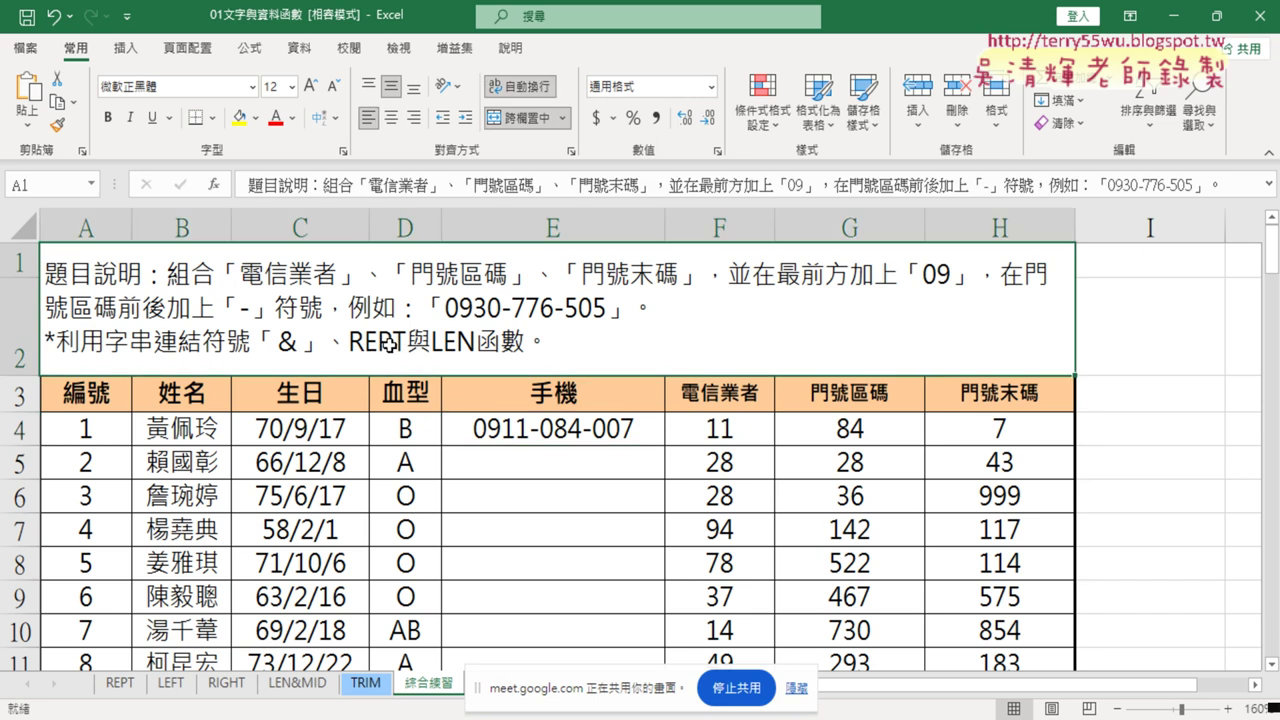
double_click(390, 344)
drag(350, 344, 405, 342)
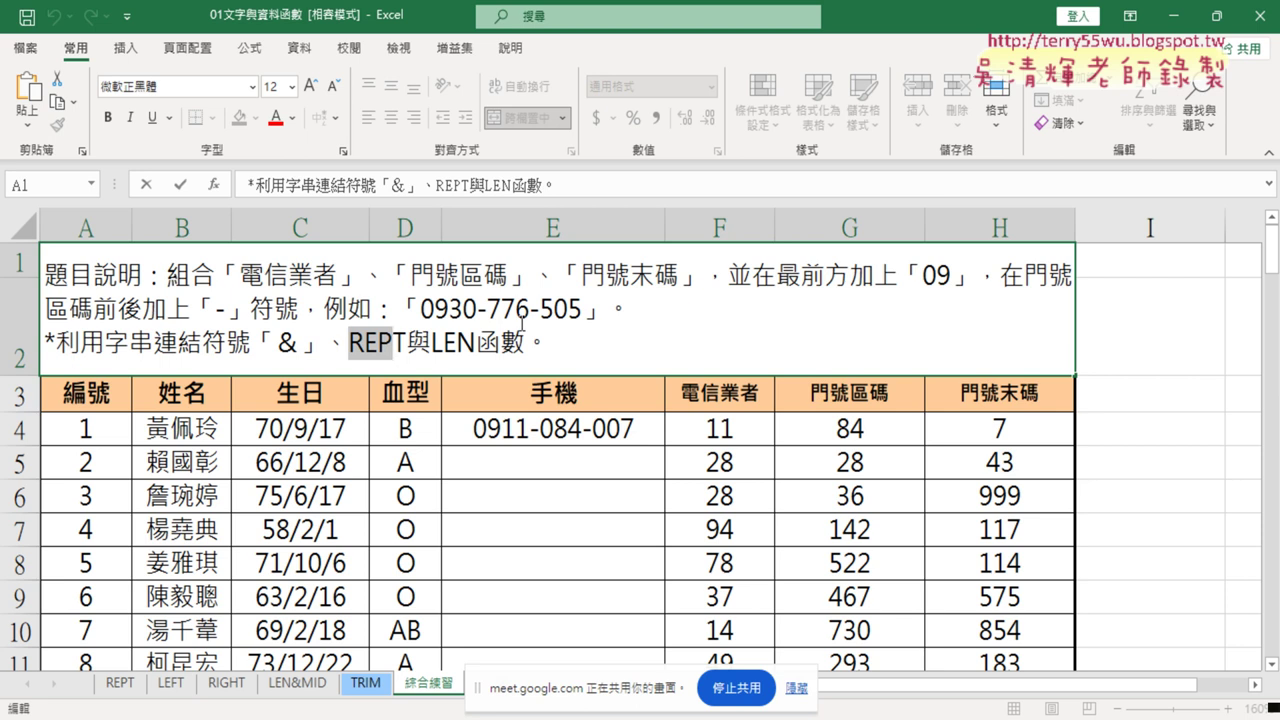
mouse_move(350, 343)
mouse_down()
mouse_move(430, 340)
mouse_move(404, 343)
mouse_up()
click(403, 343)
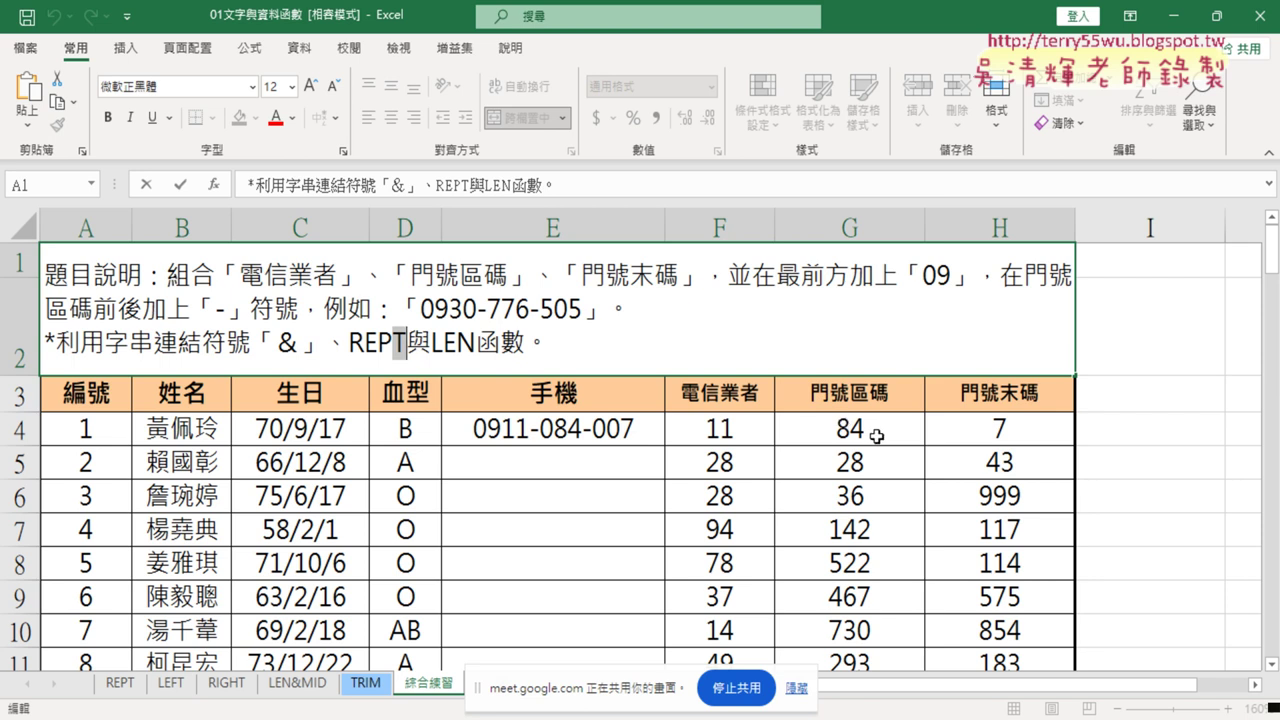
click(877, 436)
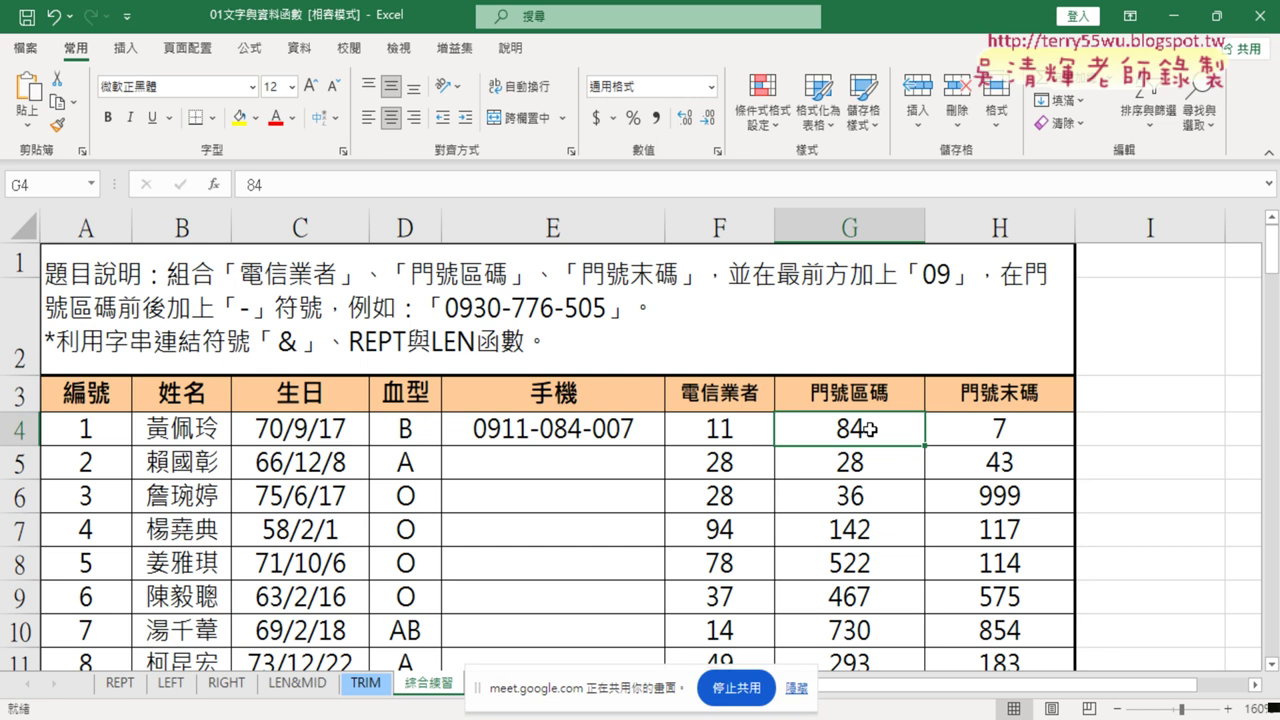
click(1046, 436)
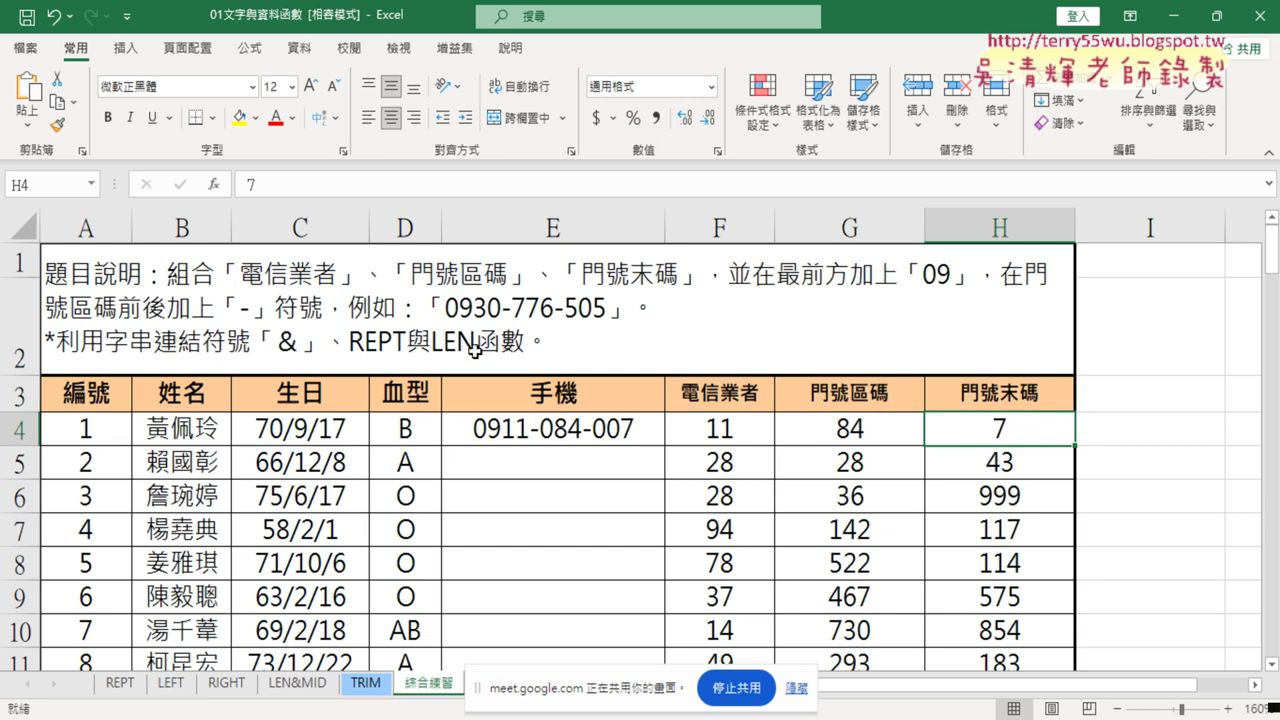
click(582, 438)
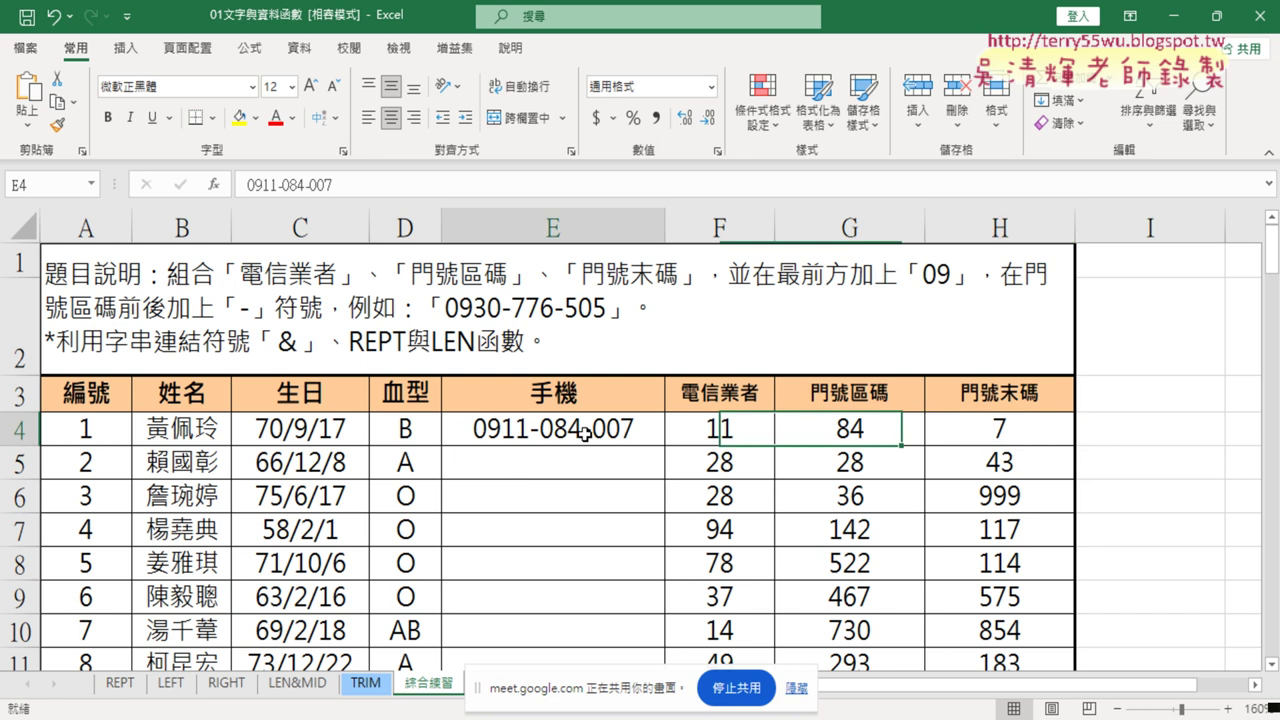
key(Delete)
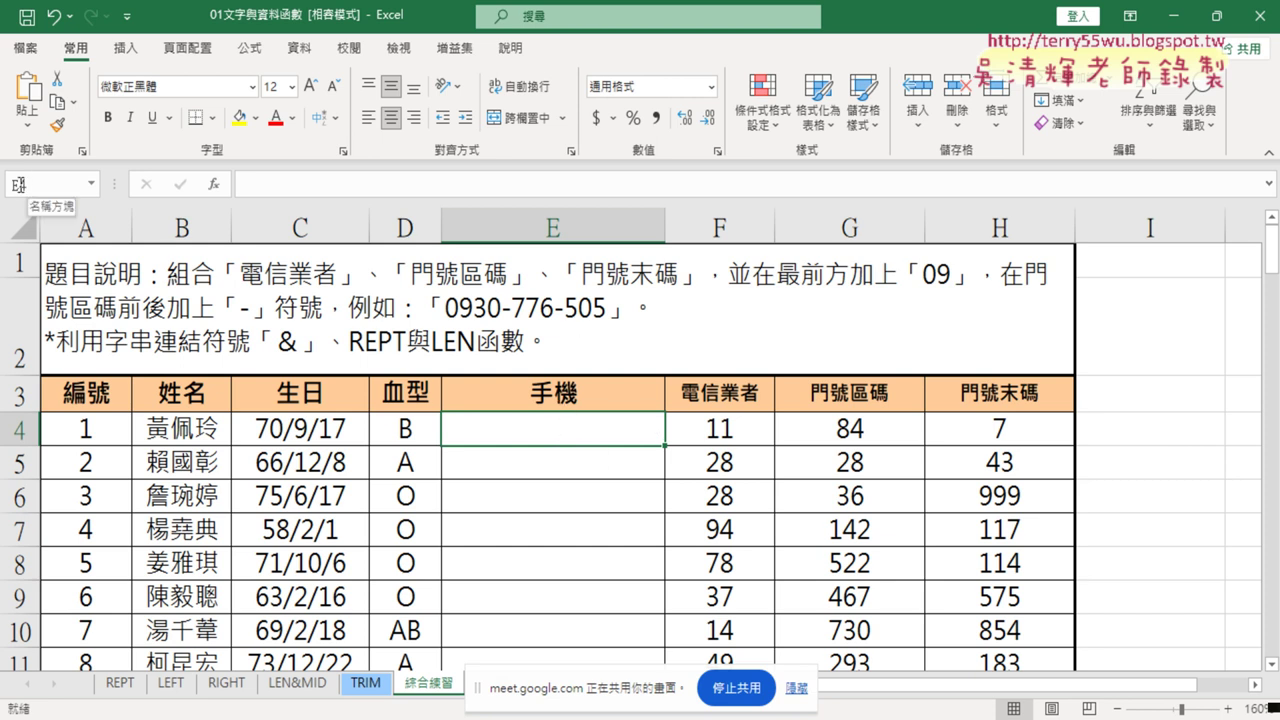
Step: Reselect E4 and enter = in the formula bar to begin its phone formula
click(593, 456)
click(587, 427)
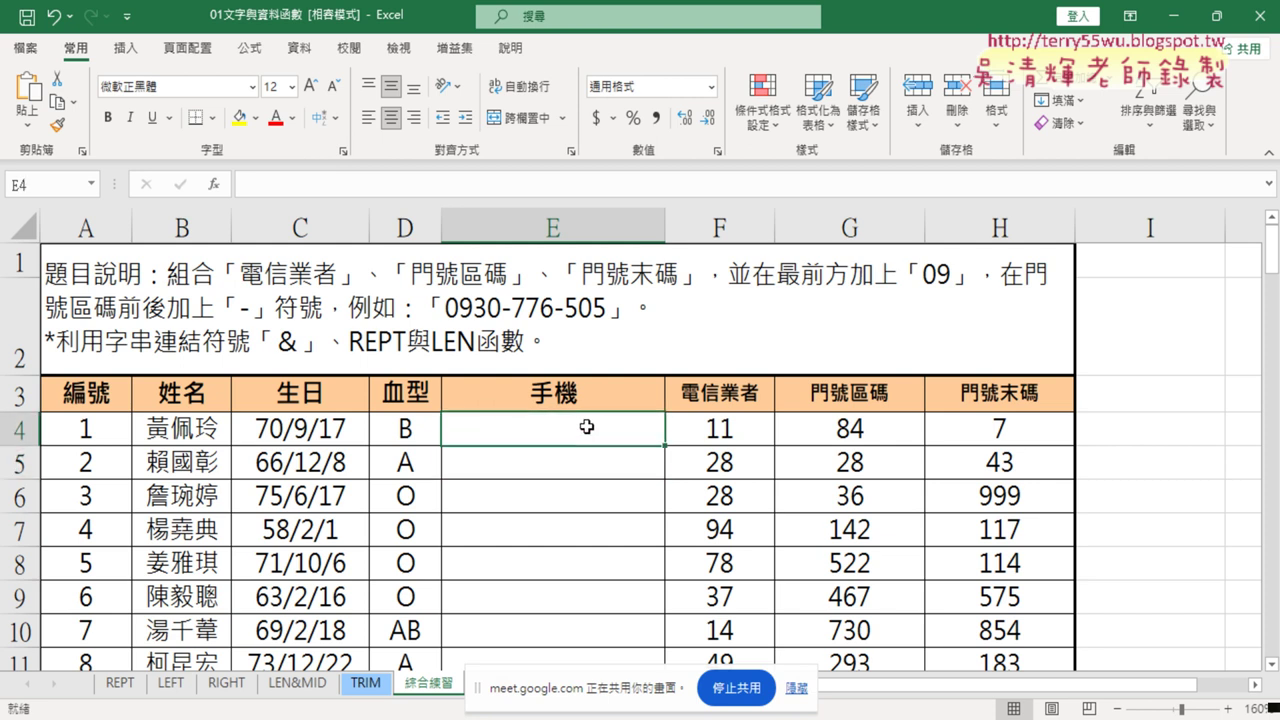
click(310, 186)
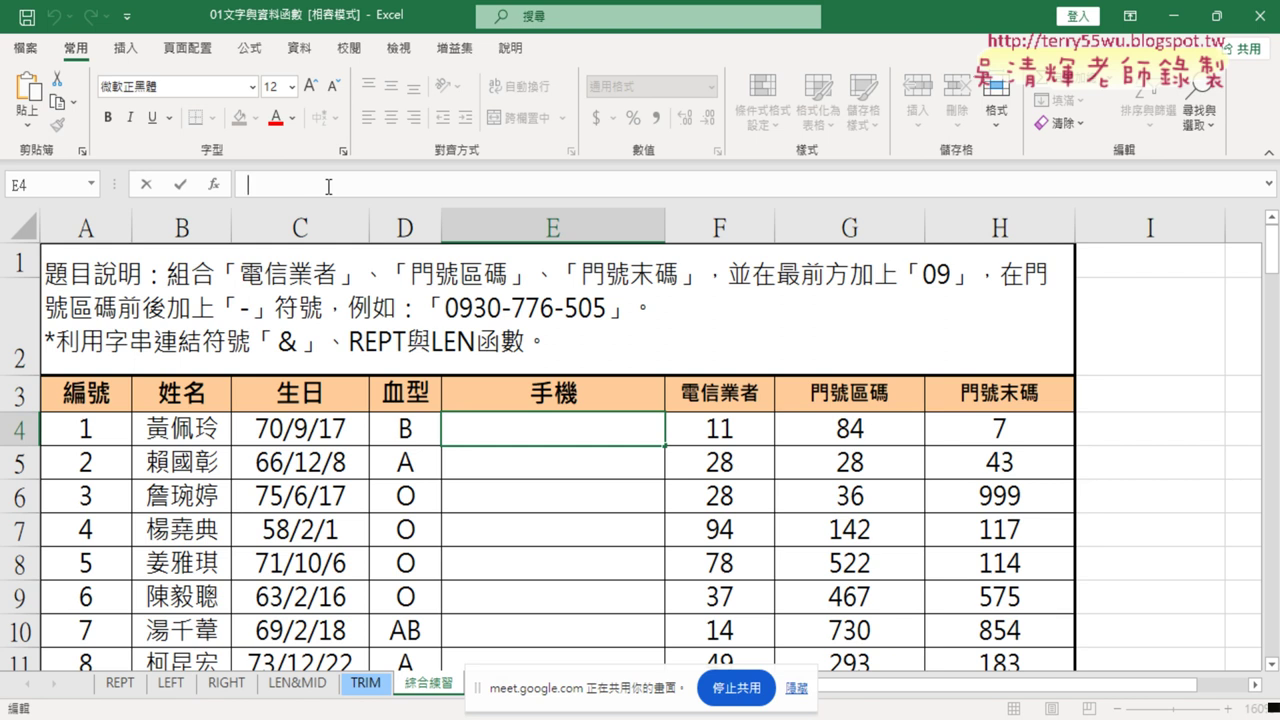
text(=)
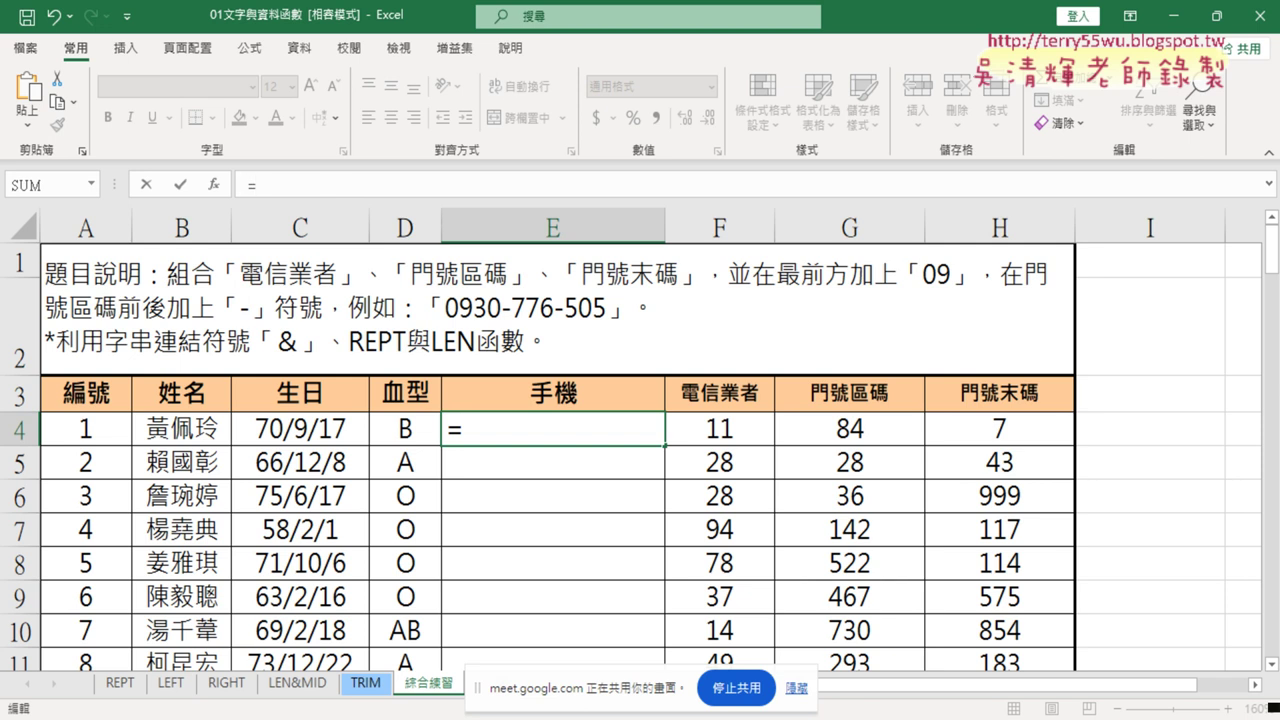
mouse_move(660, 719)
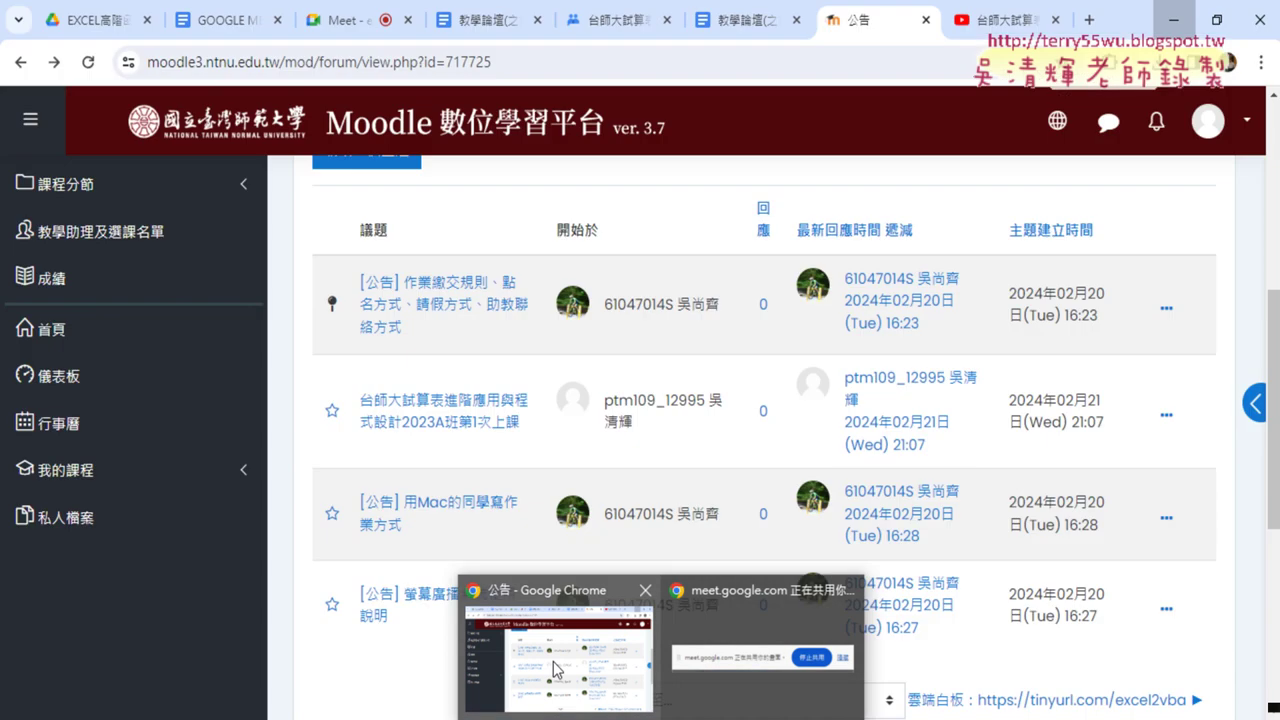
click(557, 668)
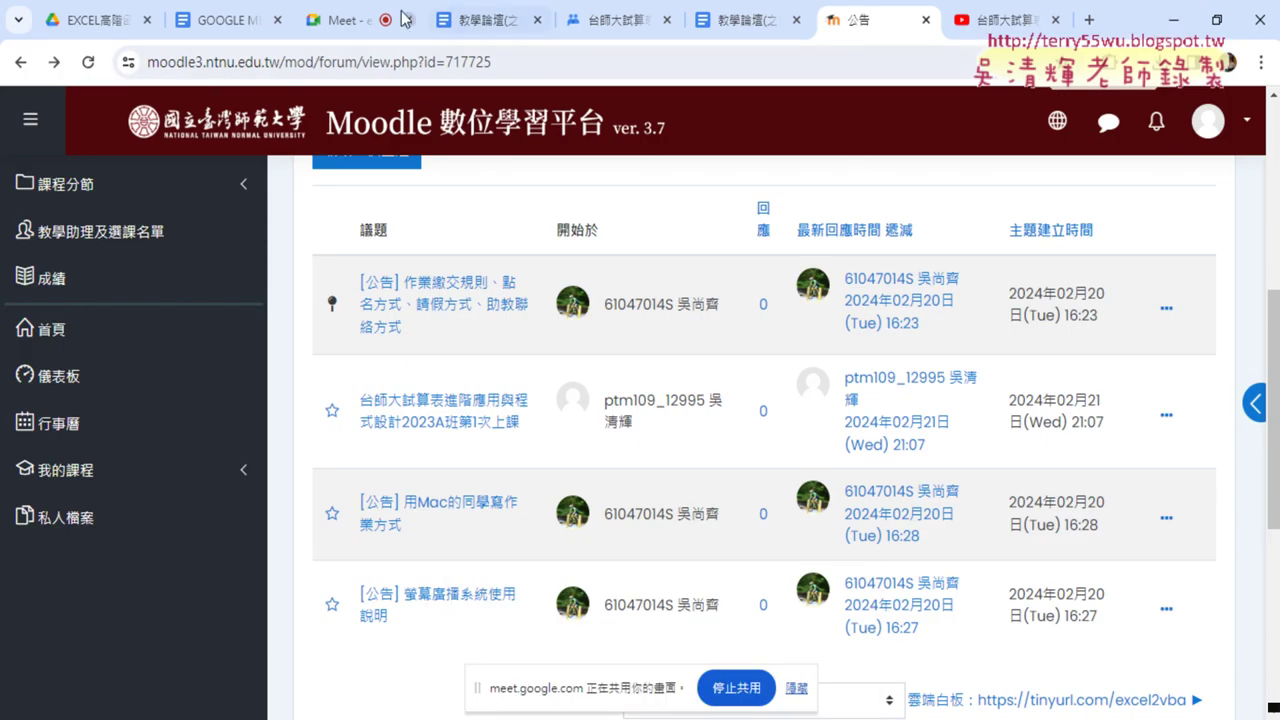
click(347, 20)
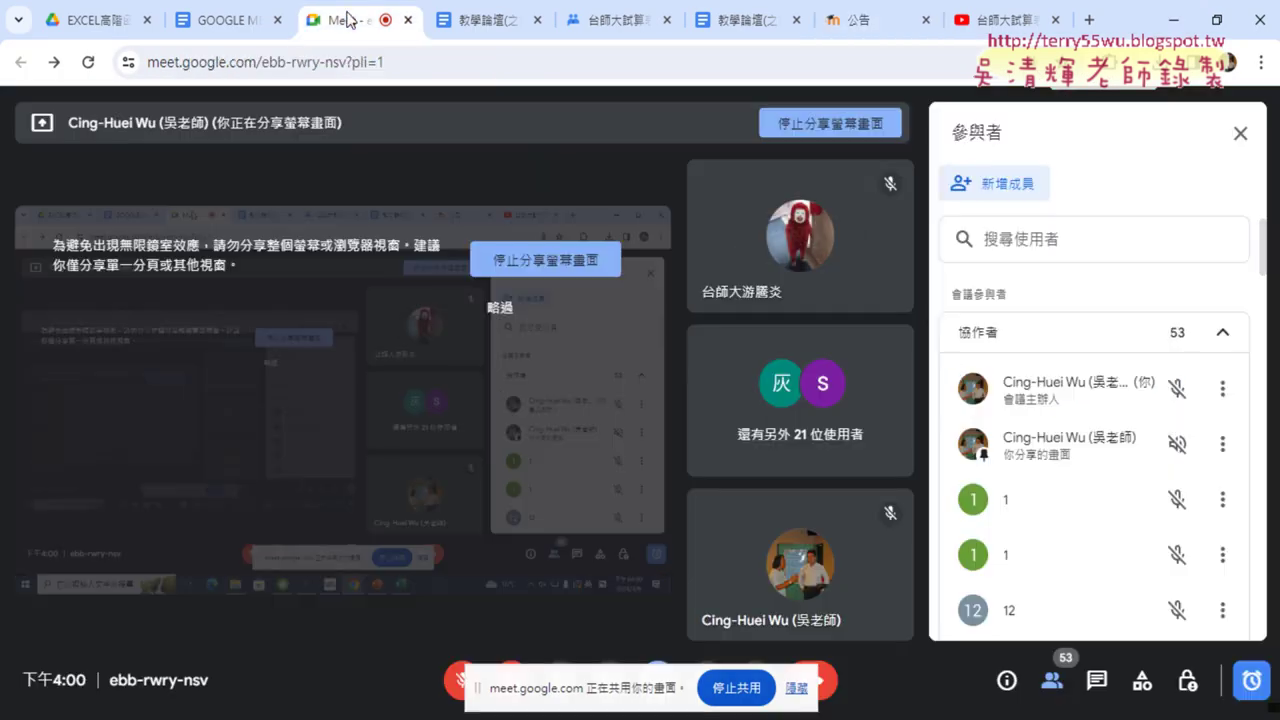
click(1172, 20)
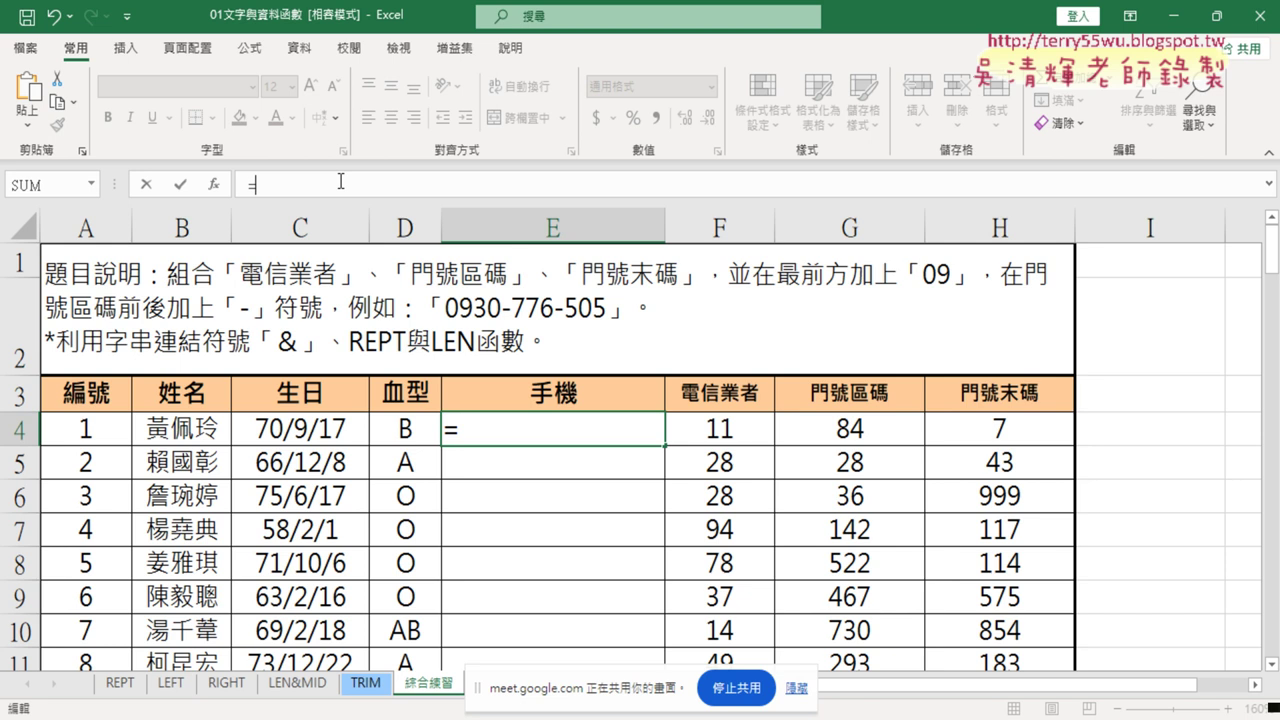
Step: Enter the formula ="09"&F4 in E4
text("09)
text(")
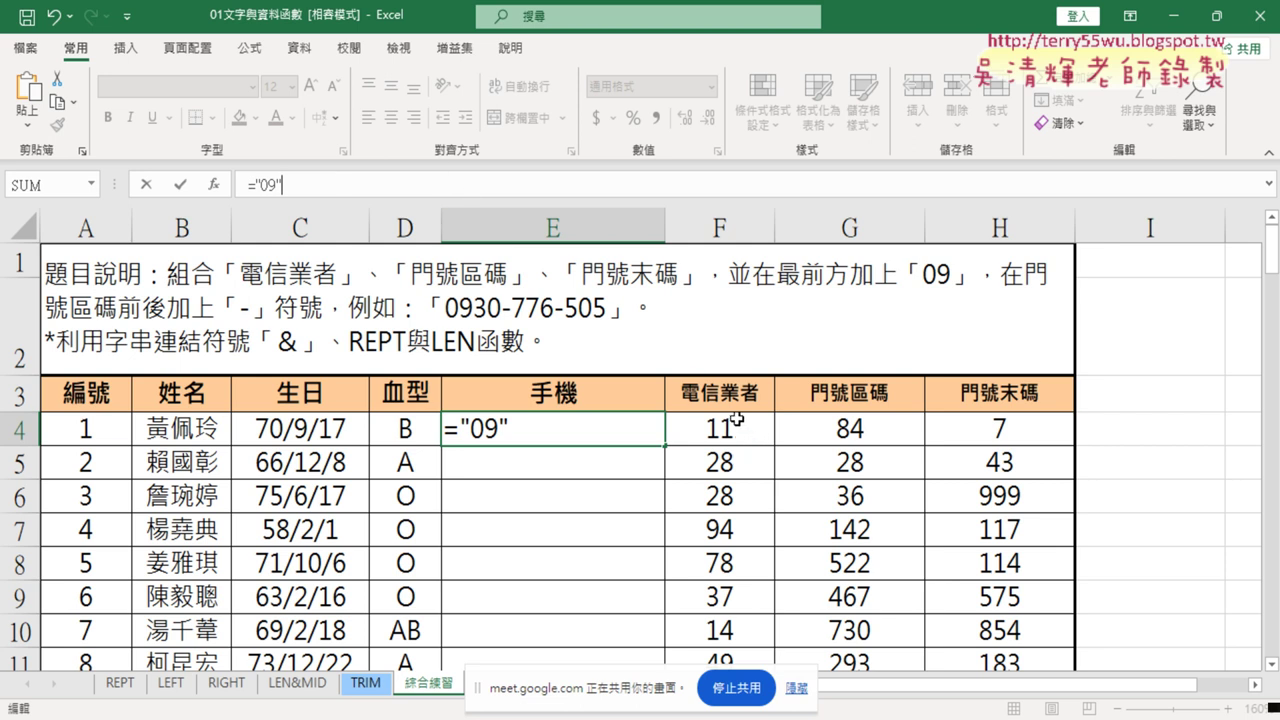
text(&)
click(738, 432)
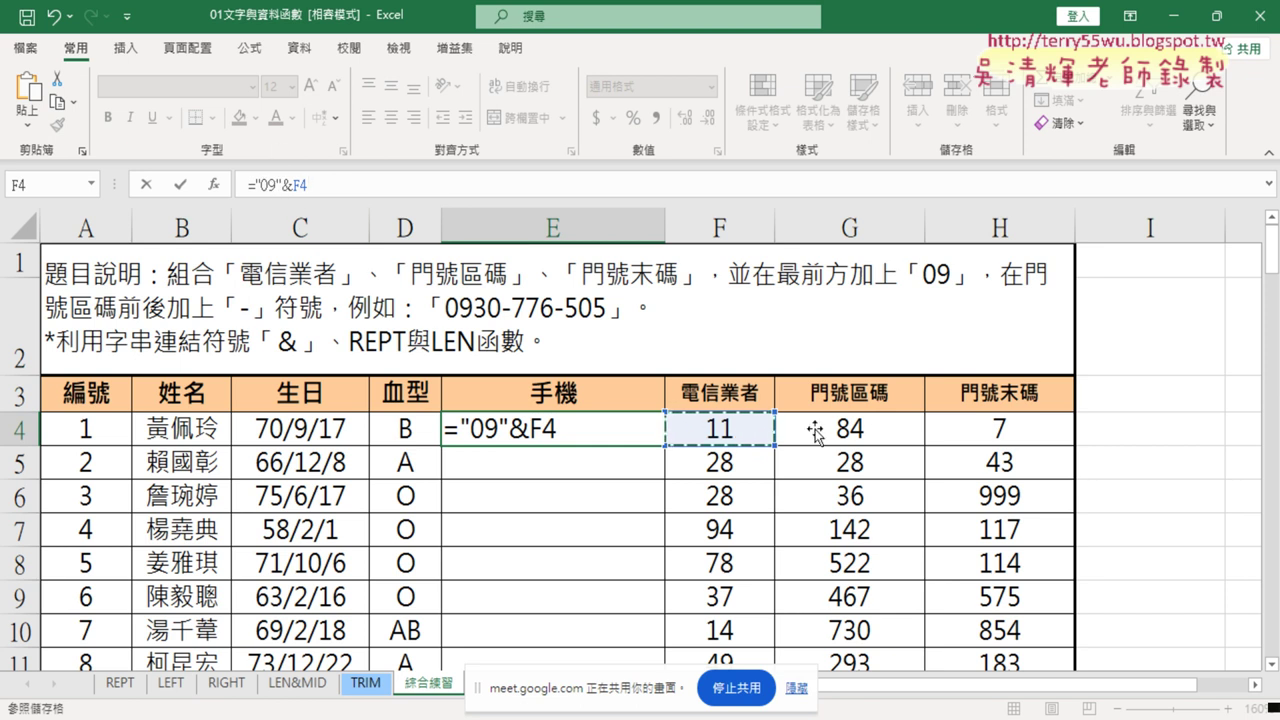
click(181, 187)
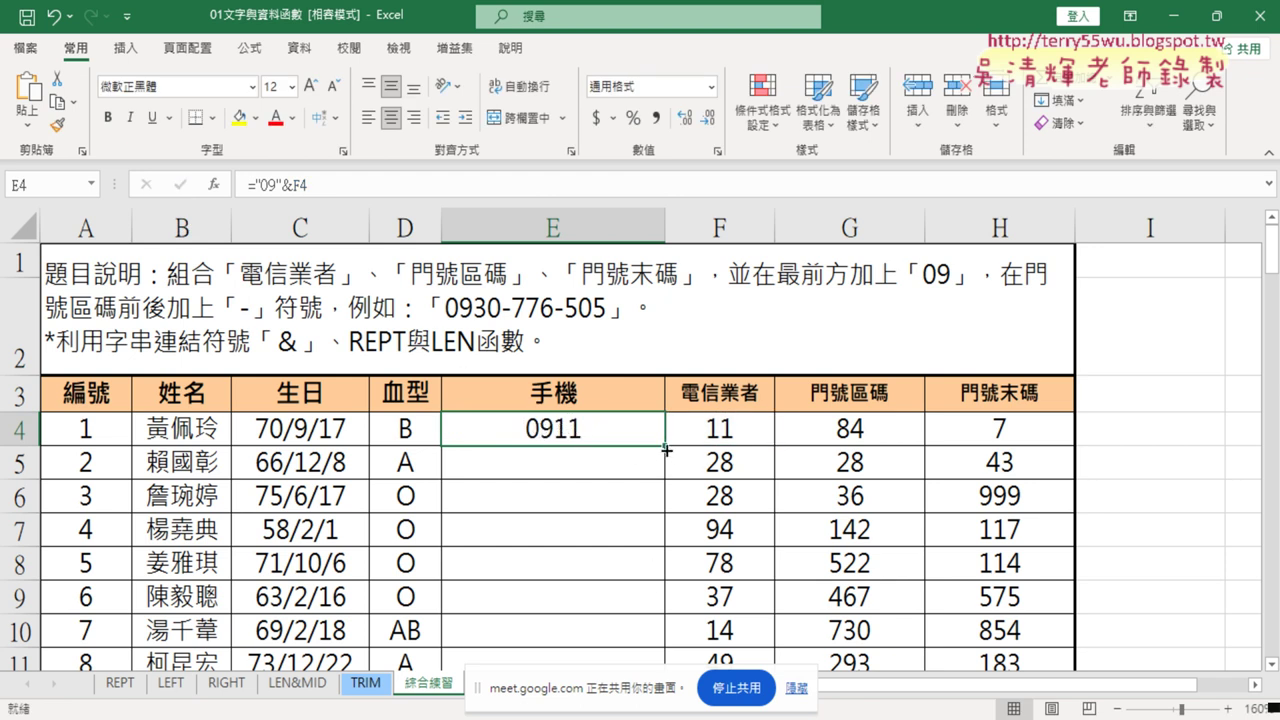
Step: Fill E4's formula down the whole 手機 column, giving 0911, 0928, 0994
drag(665, 446, 654, 458)
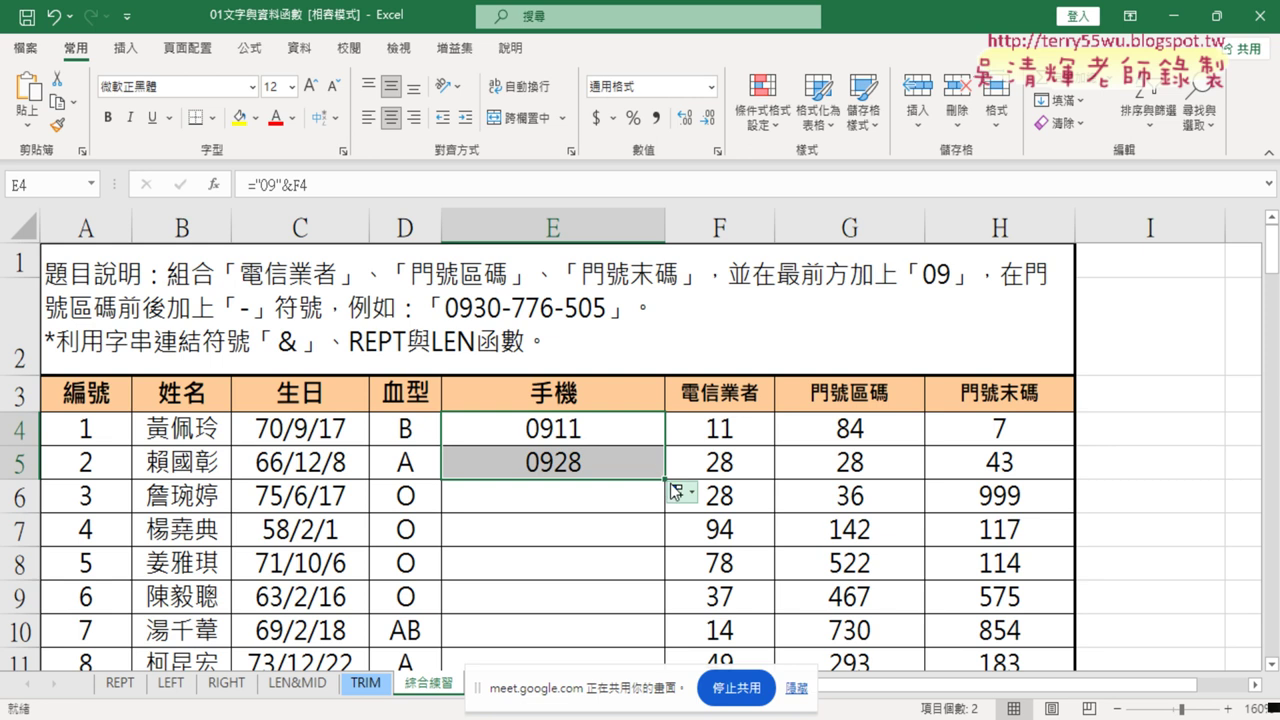
double_click(667, 480)
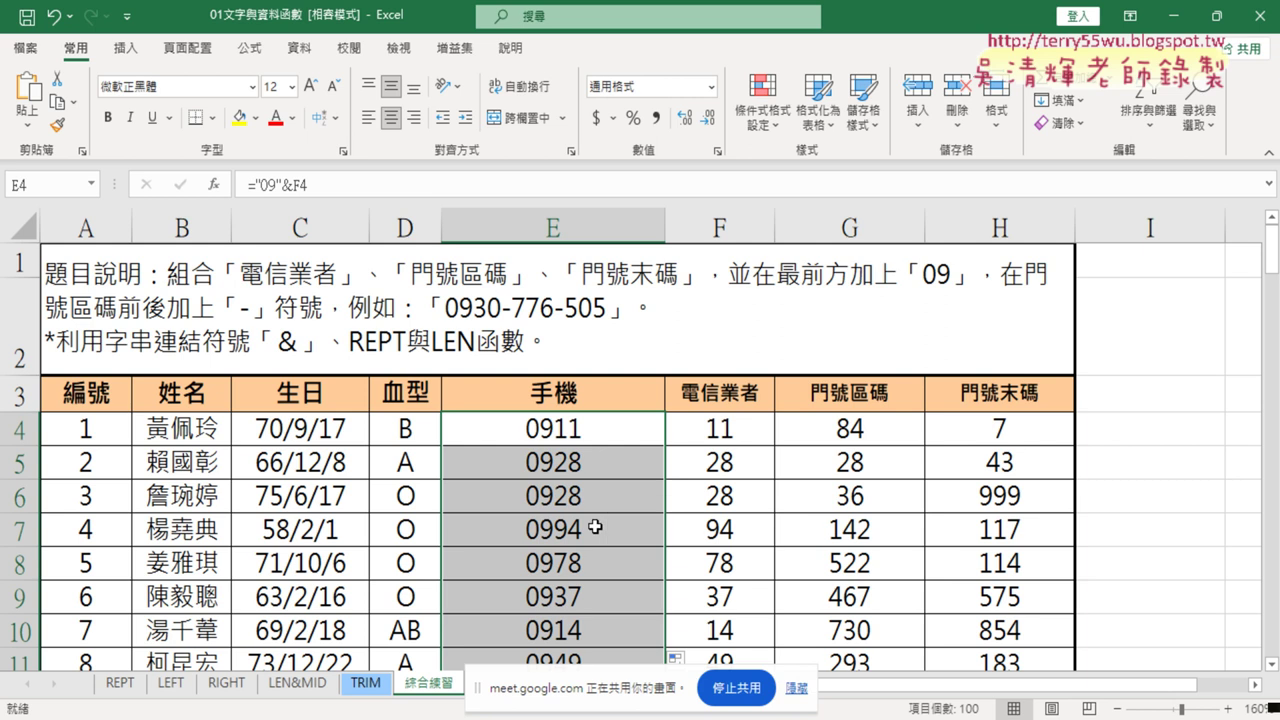
click(594, 427)
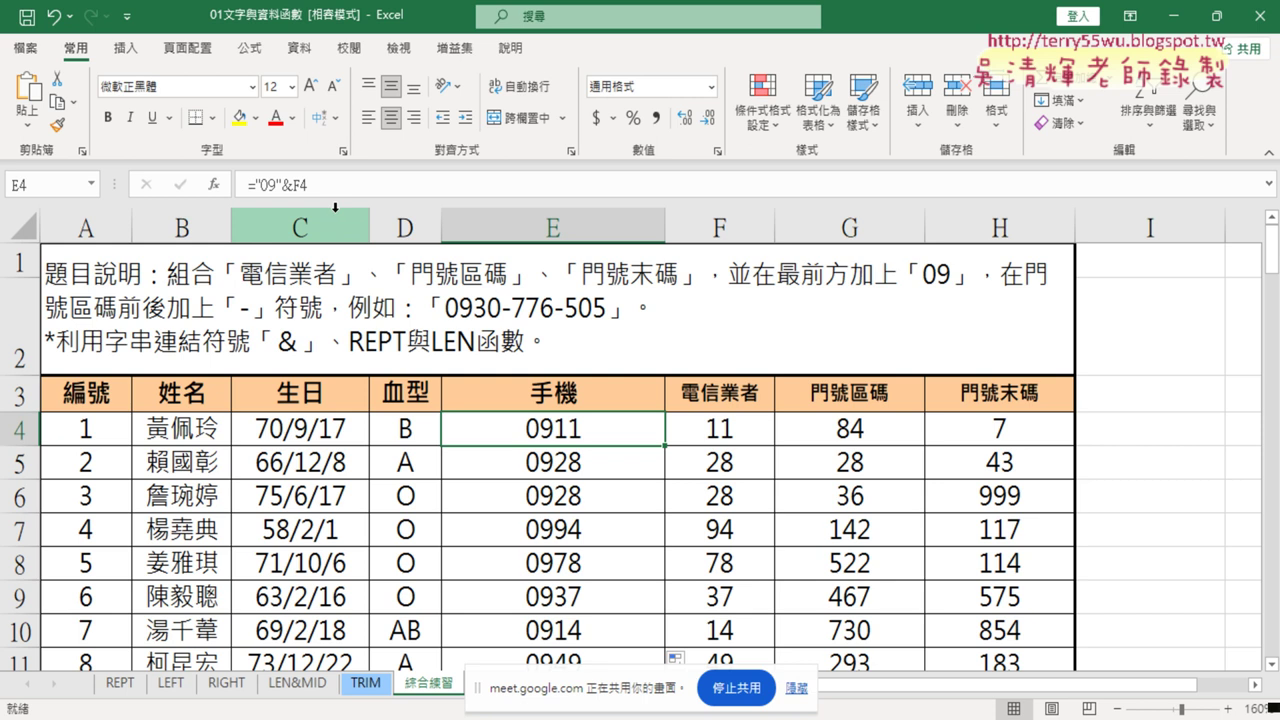
Step: Extend E4's formula to ="09"&F4&"-"&G4, adding a hyphen and the area code
click(399, 184)
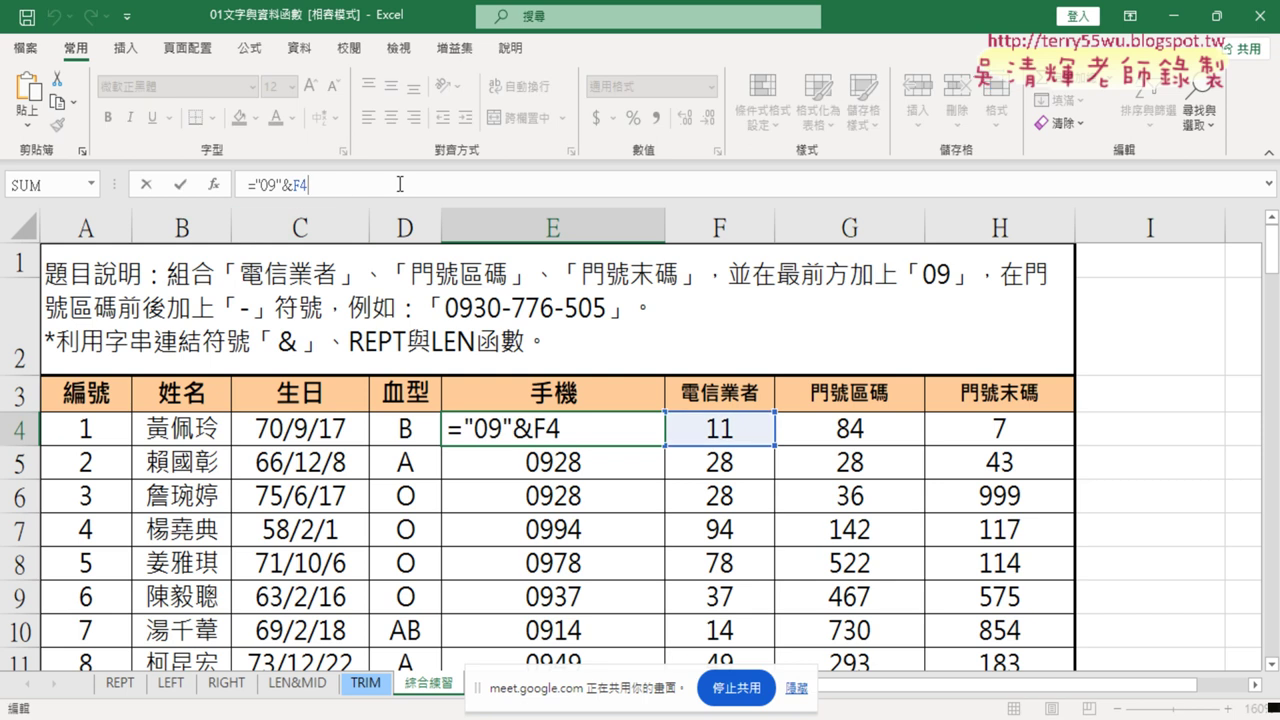
text(&")
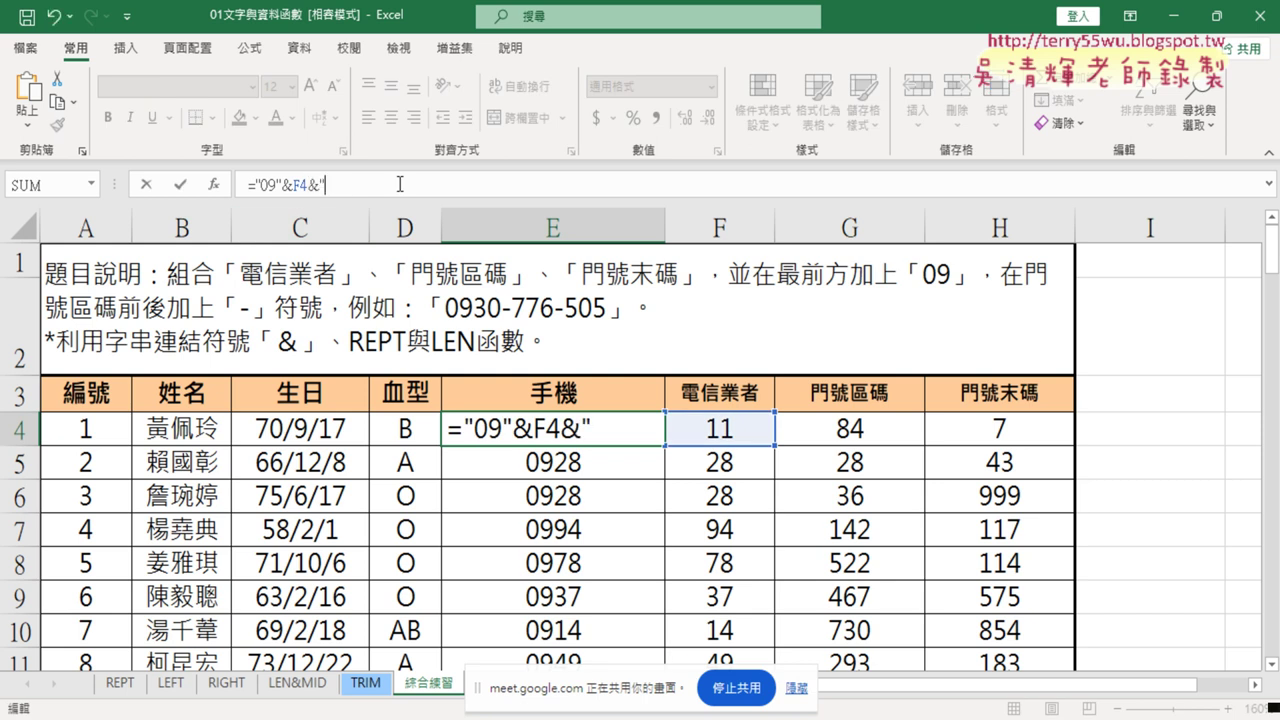
text(-)
text(")
click(184, 187)
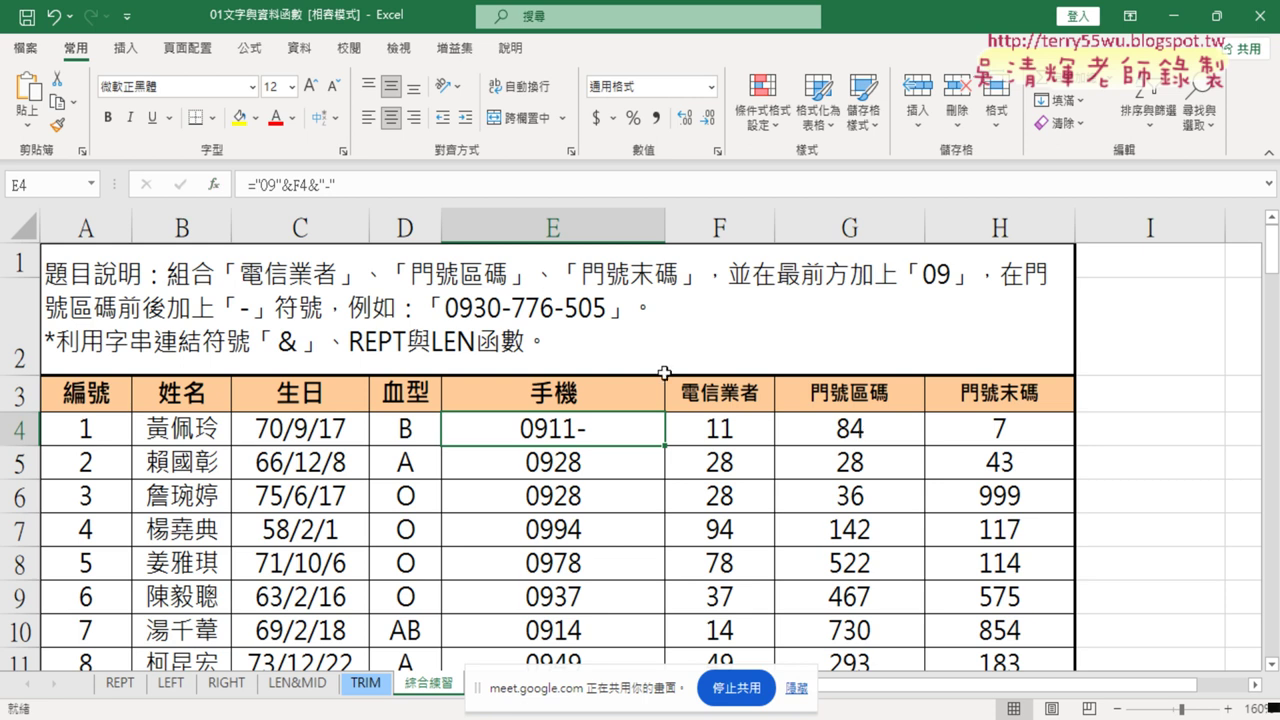
click(366, 186)
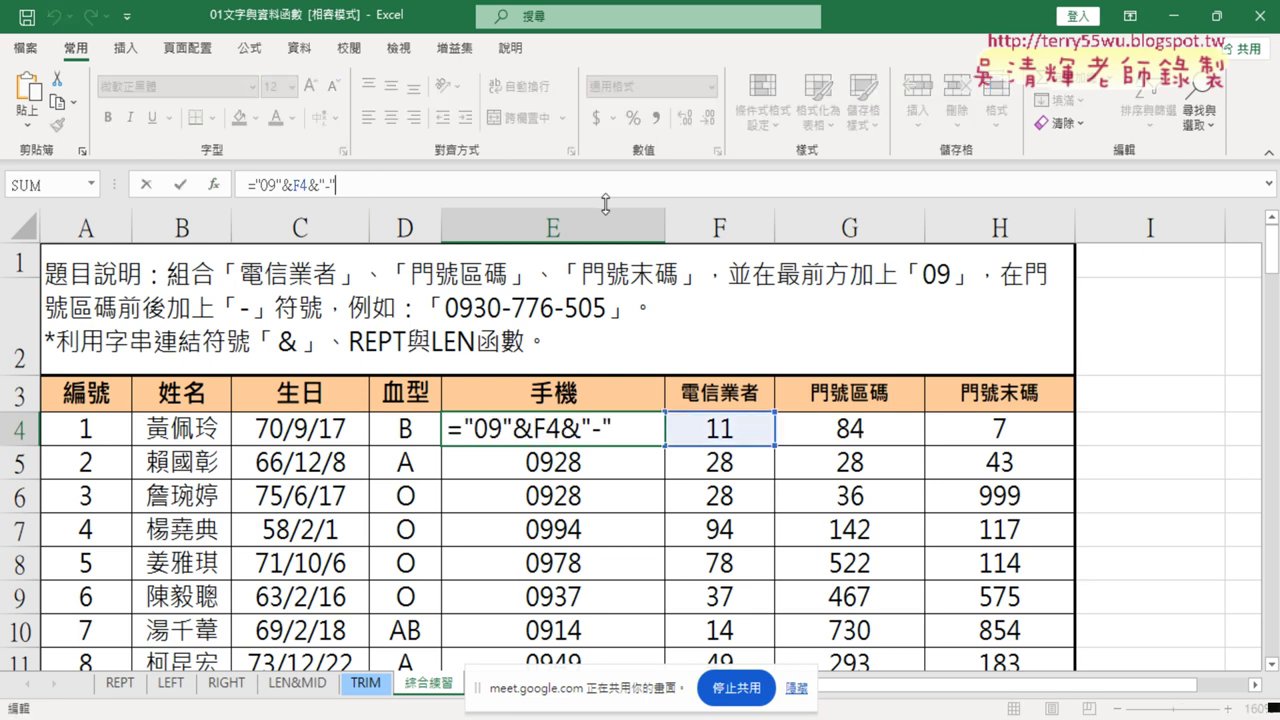
text(&)
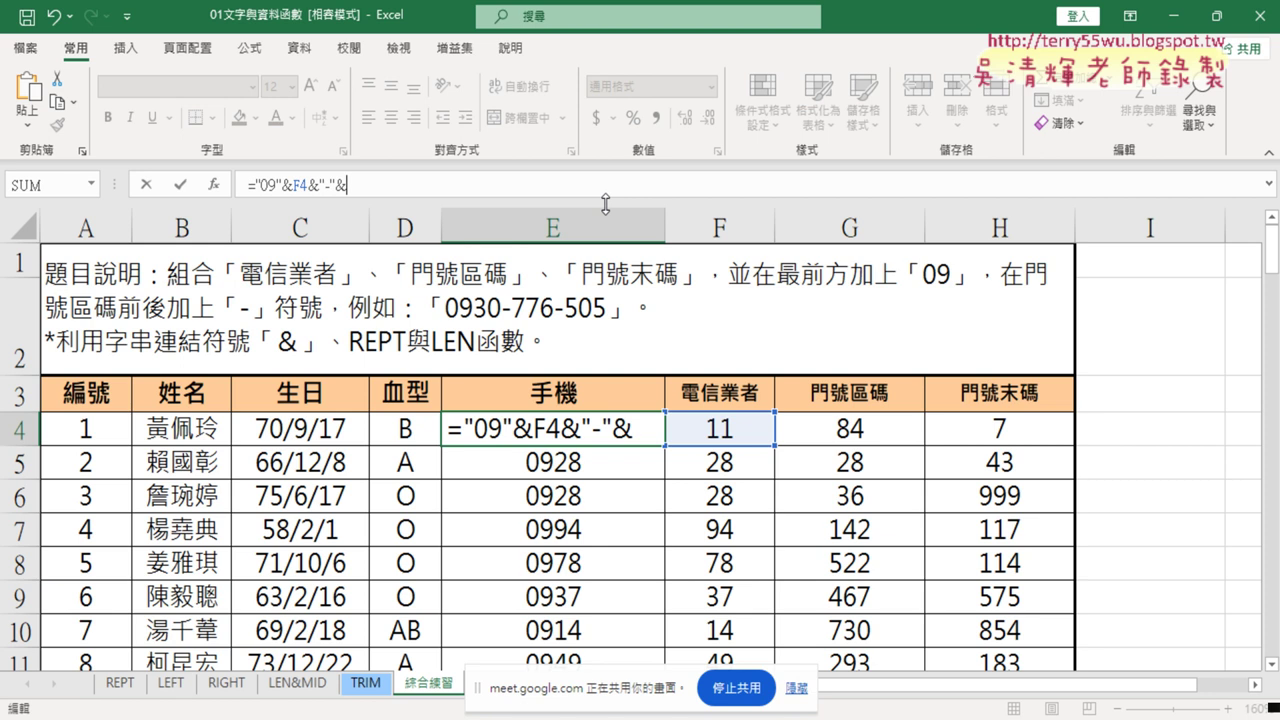
click(858, 430)
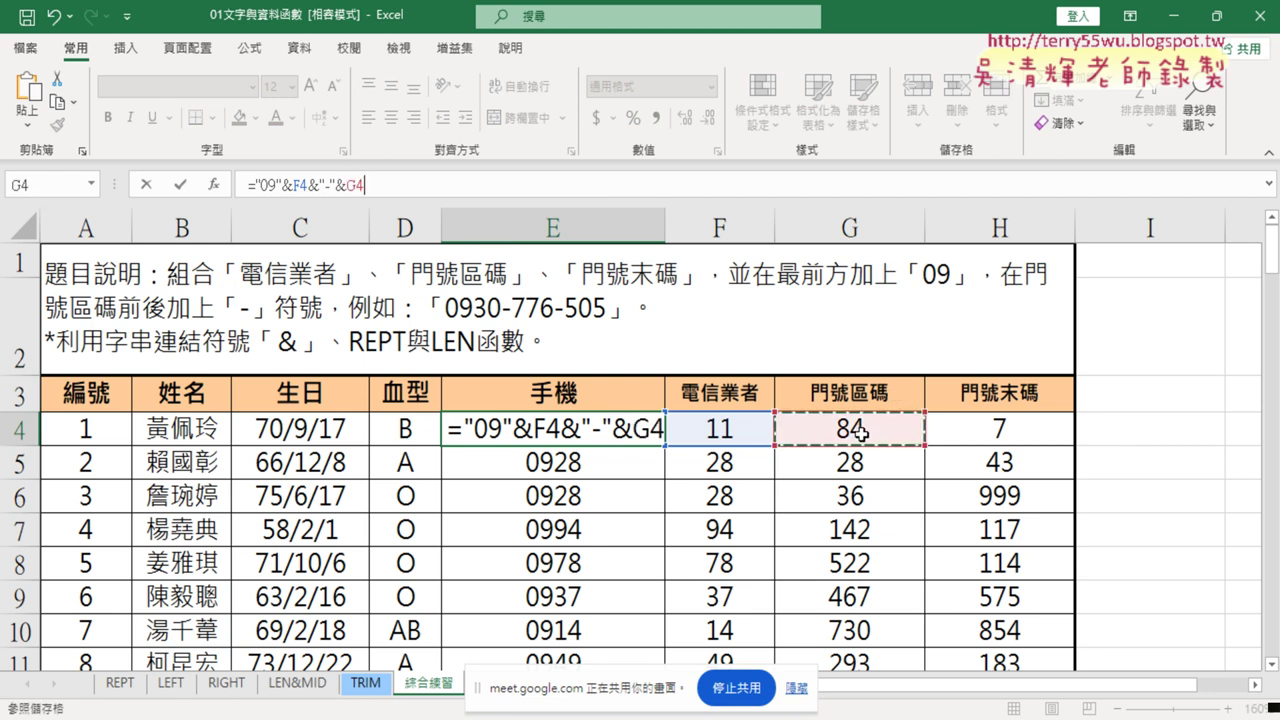
click(180, 185)
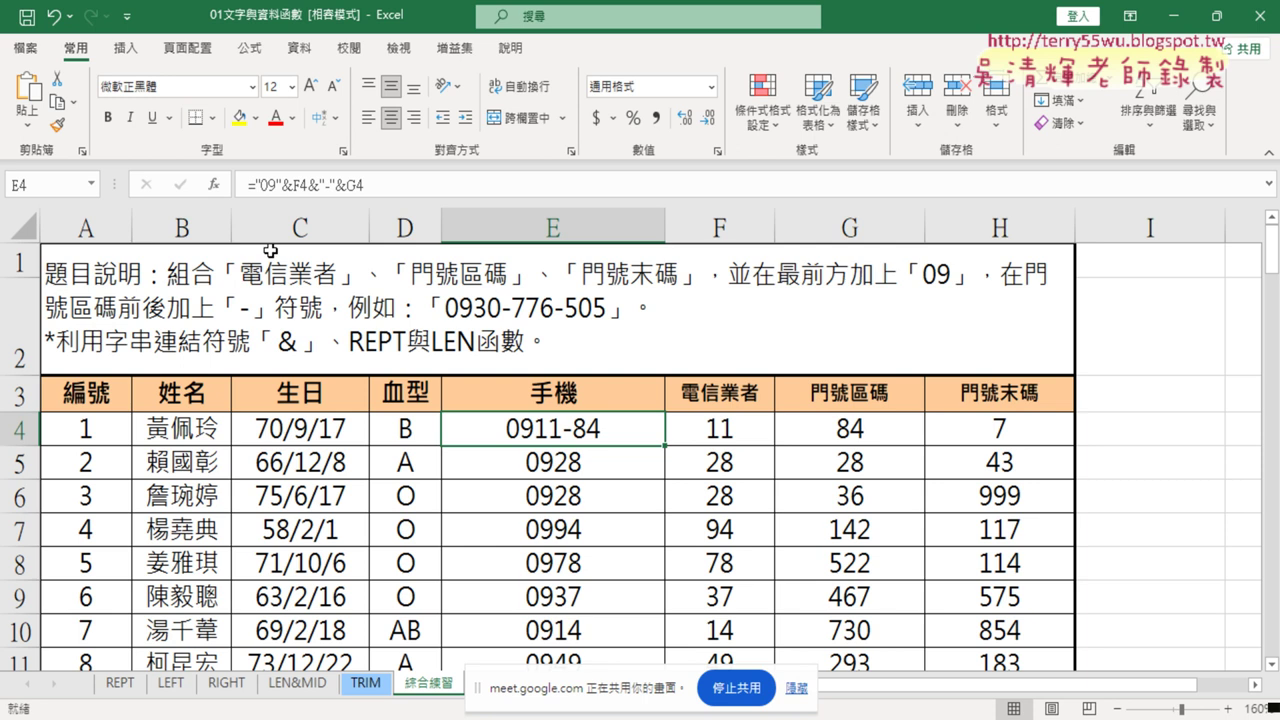
Step: Insert "0"& before G4 so E4 shows 0911-084
click(348, 186)
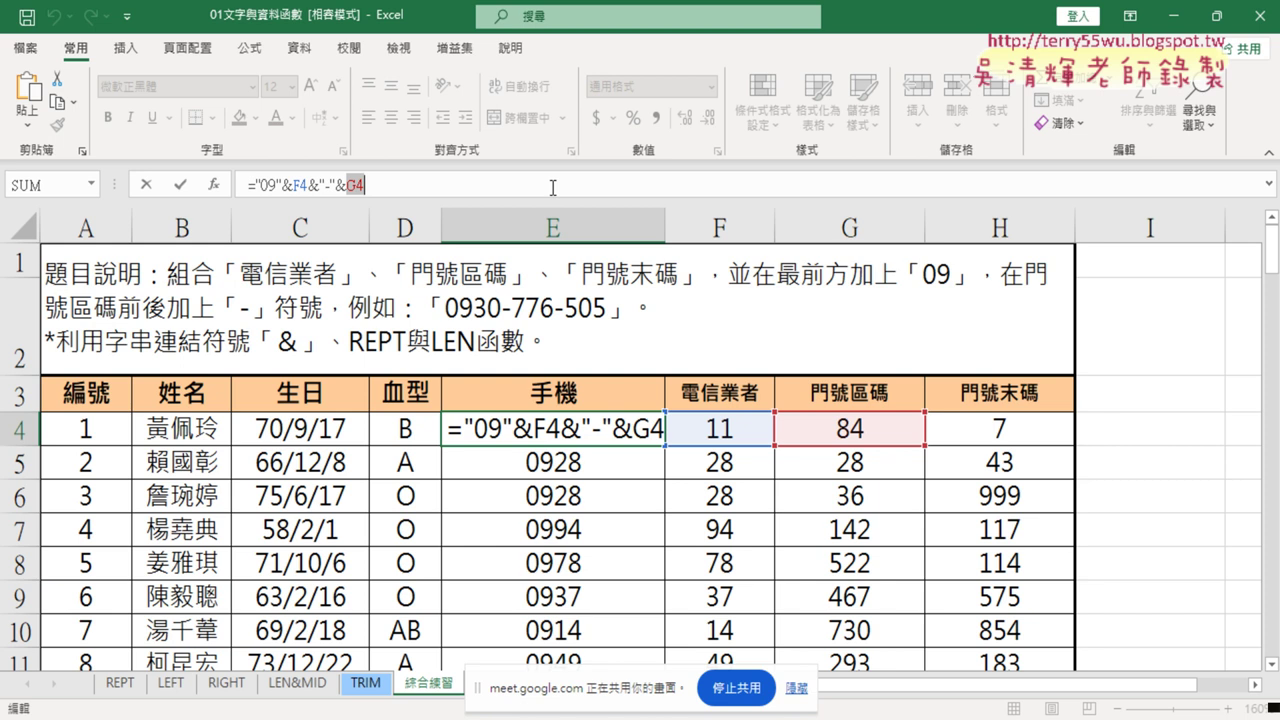
key(Left)
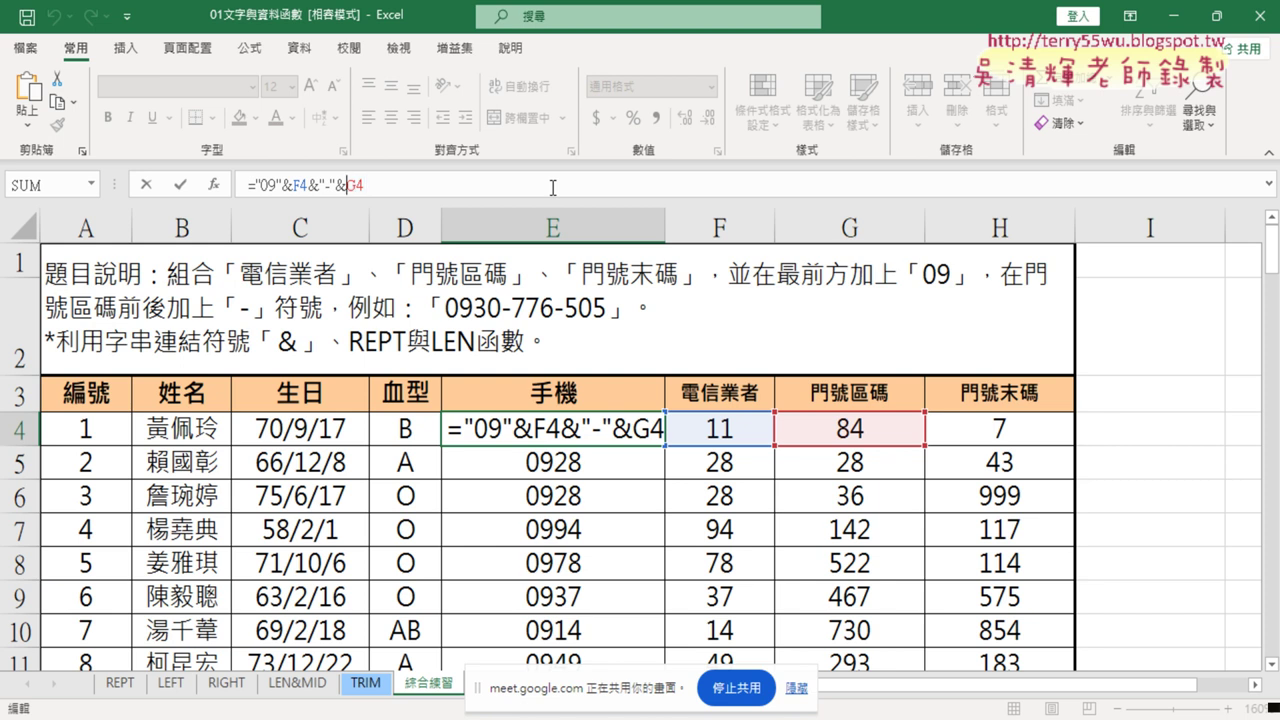
text(")
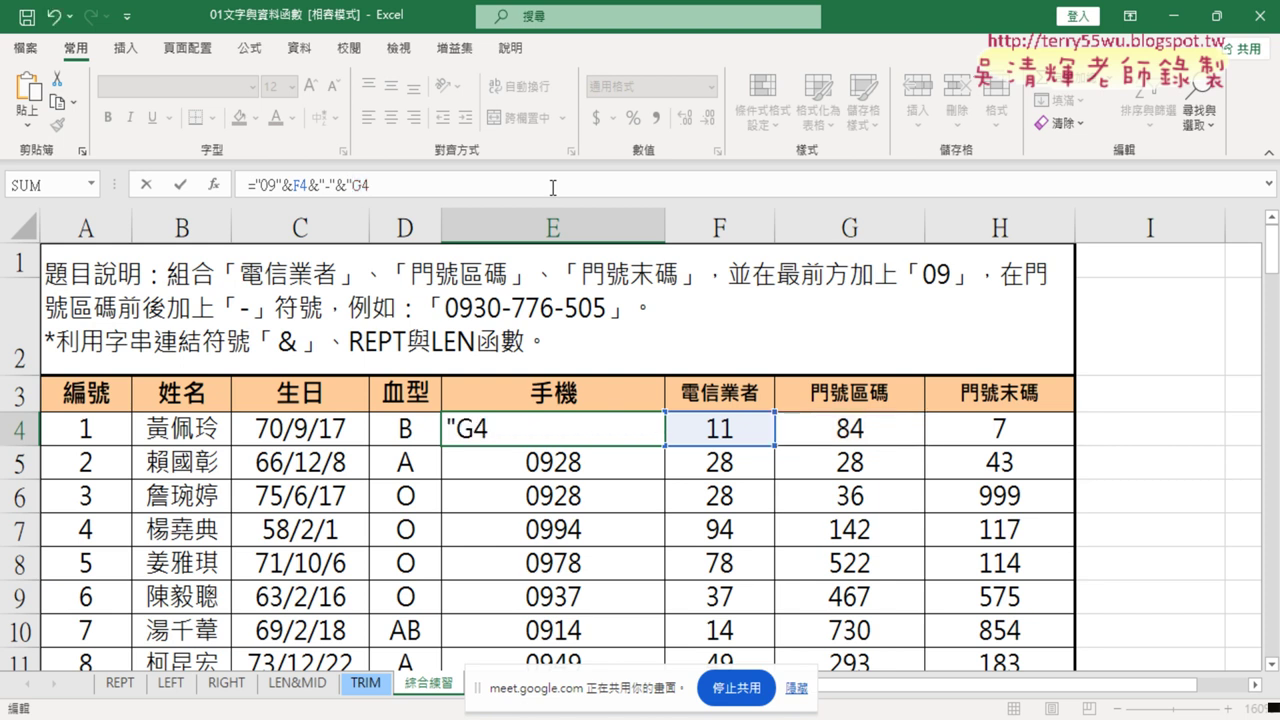
text(0")
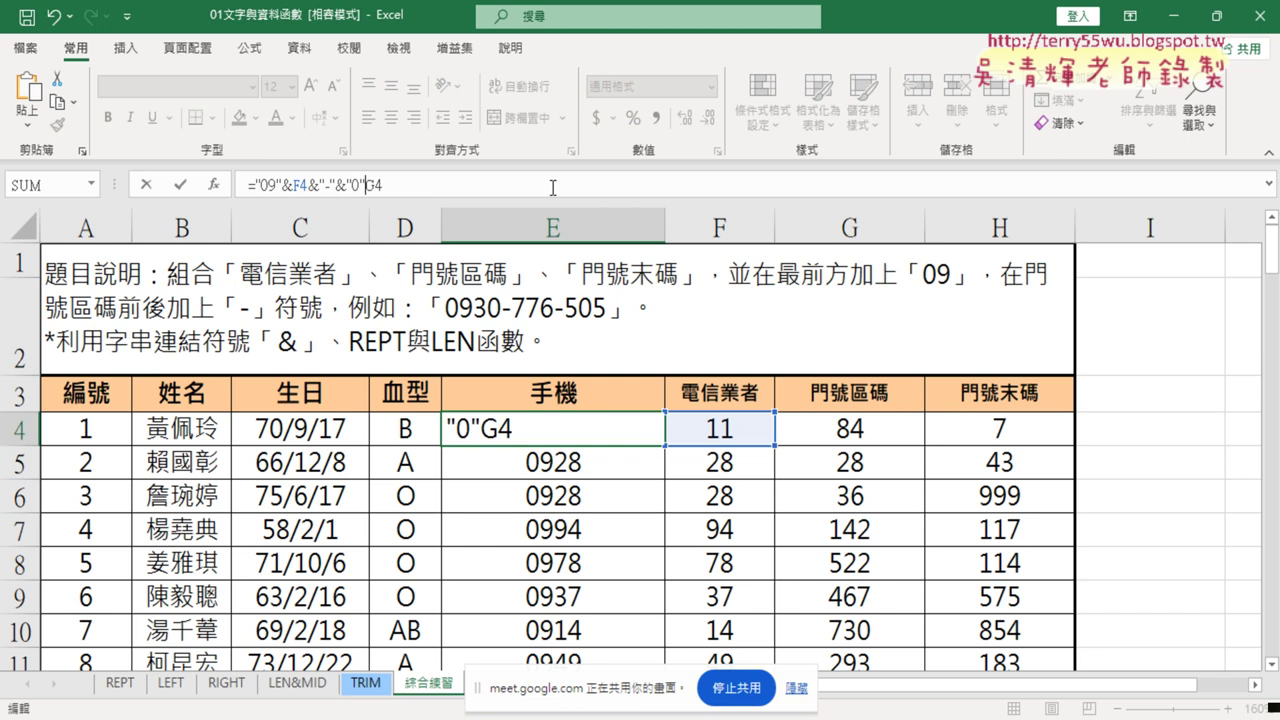
text(&)
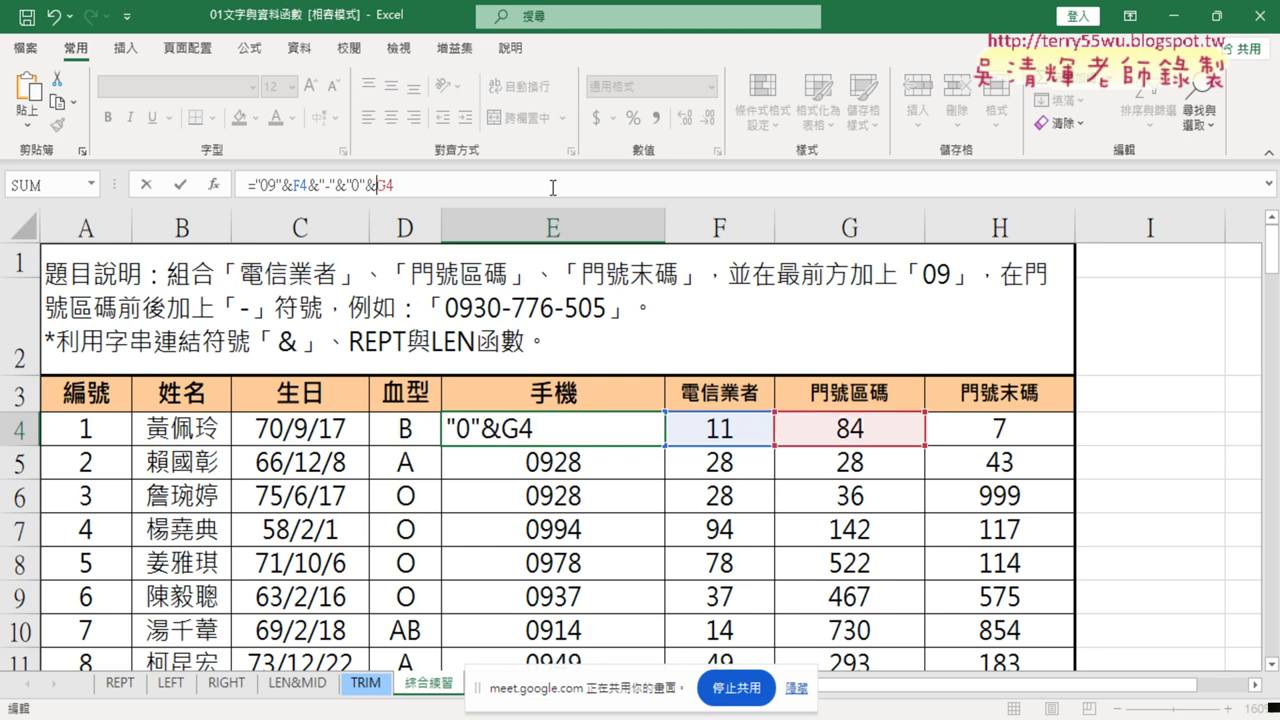
click(180, 184)
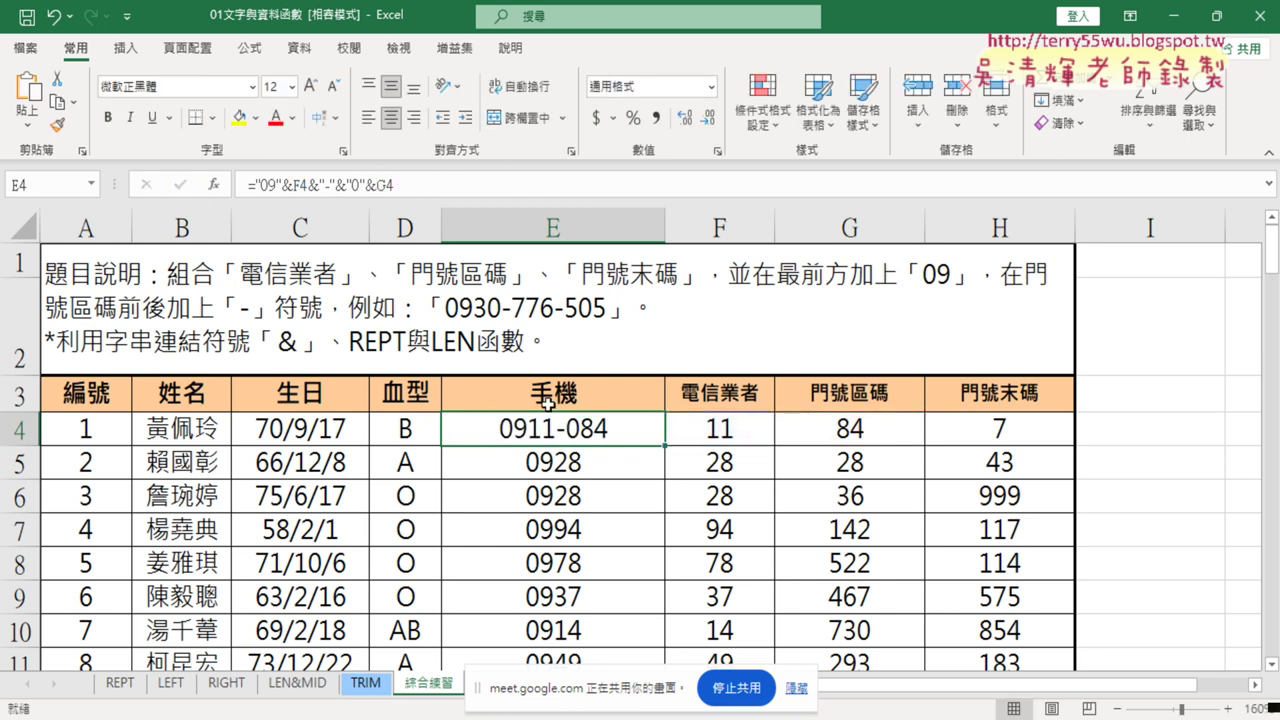
double_click(665, 446)
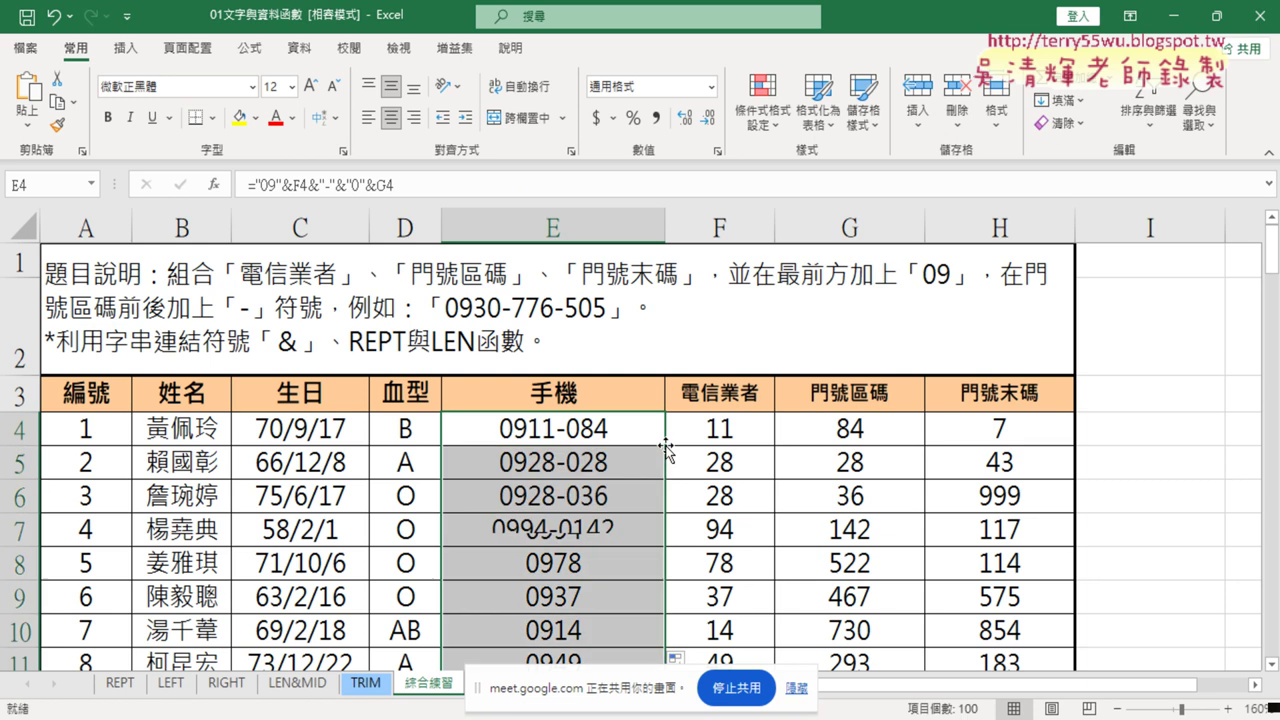
drag(598, 432, 608, 495)
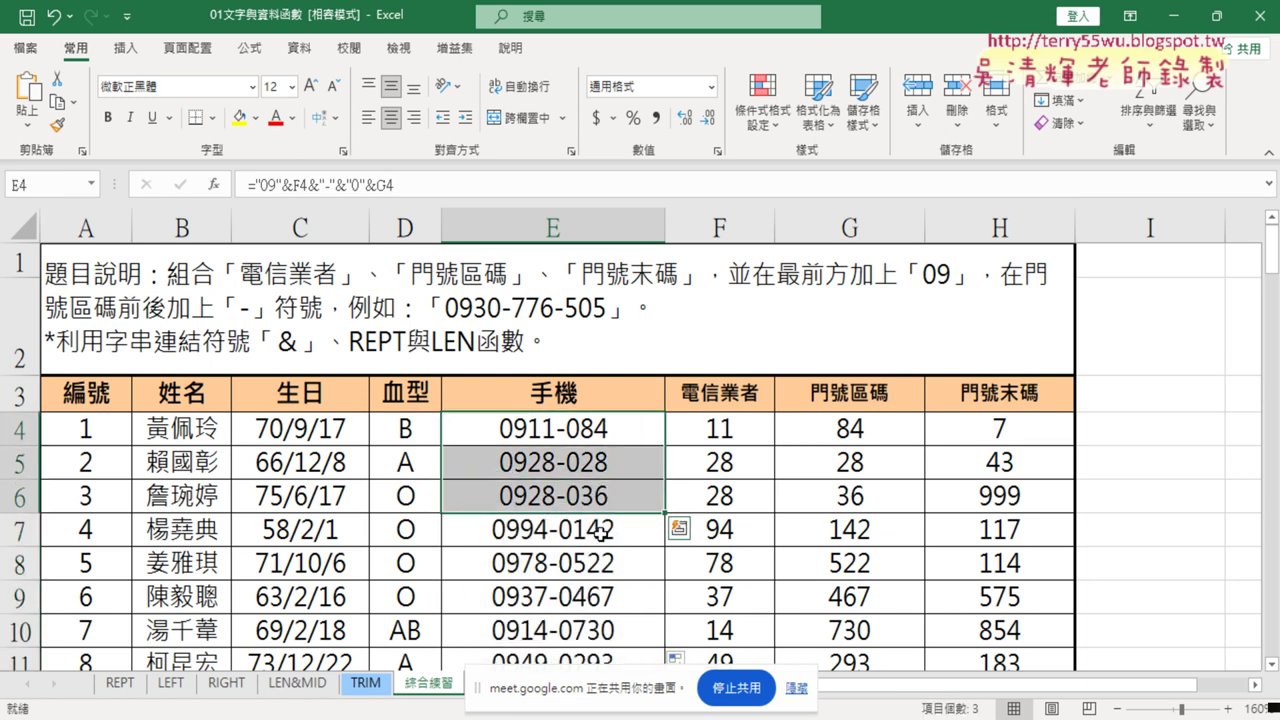
click(645, 537)
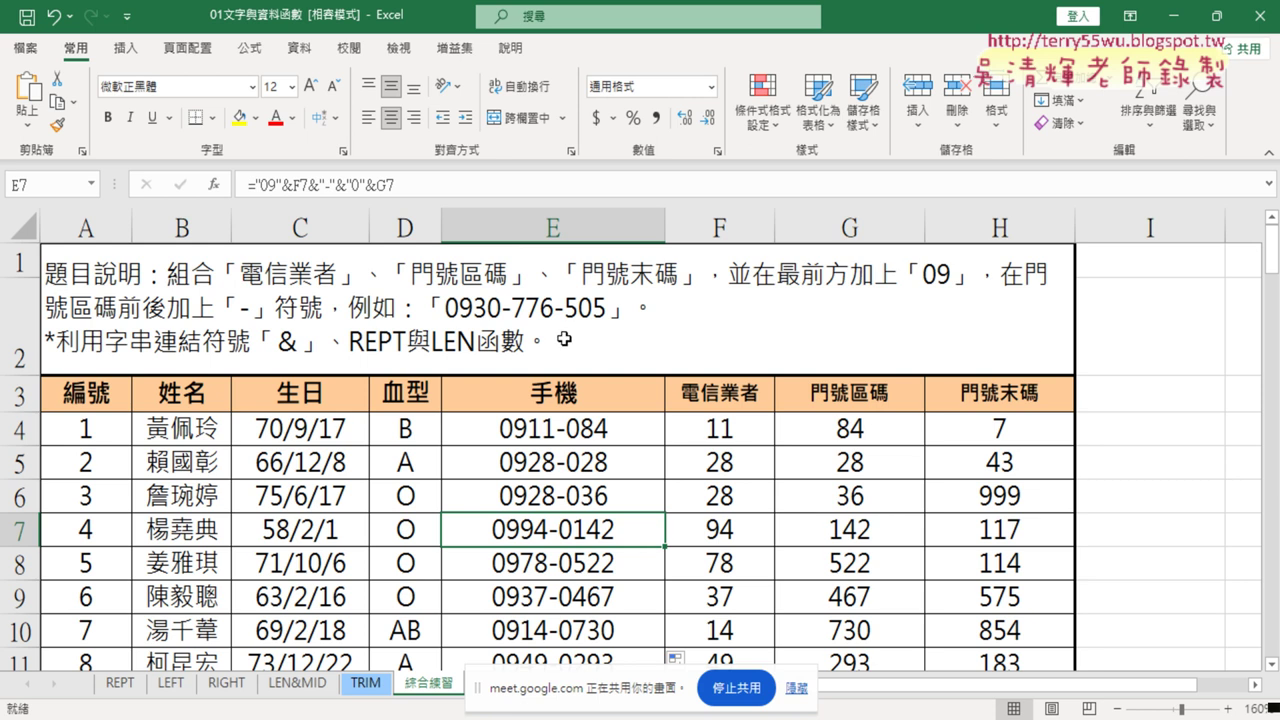
Step: Delete &"0" from E4's formula, leaving ="09"&F4&"-"&G4 showing 0911-84
drag(335, 186, 353, 186)
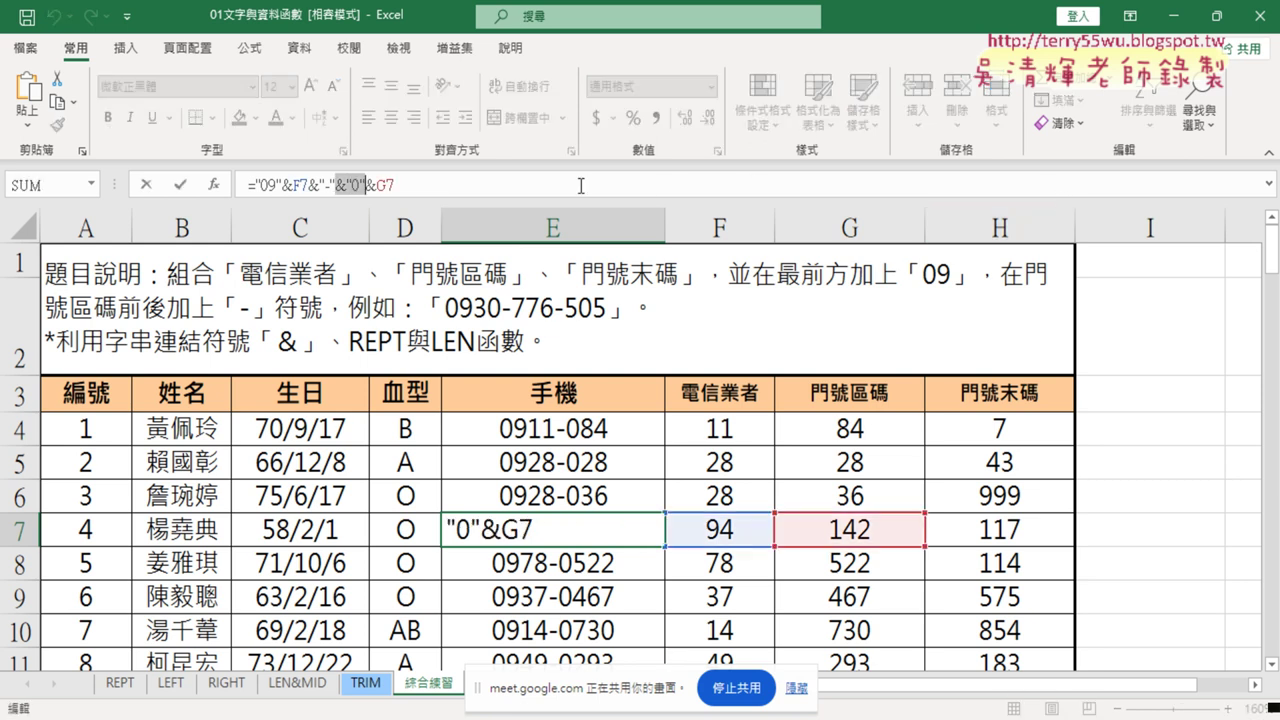
click(146, 190)
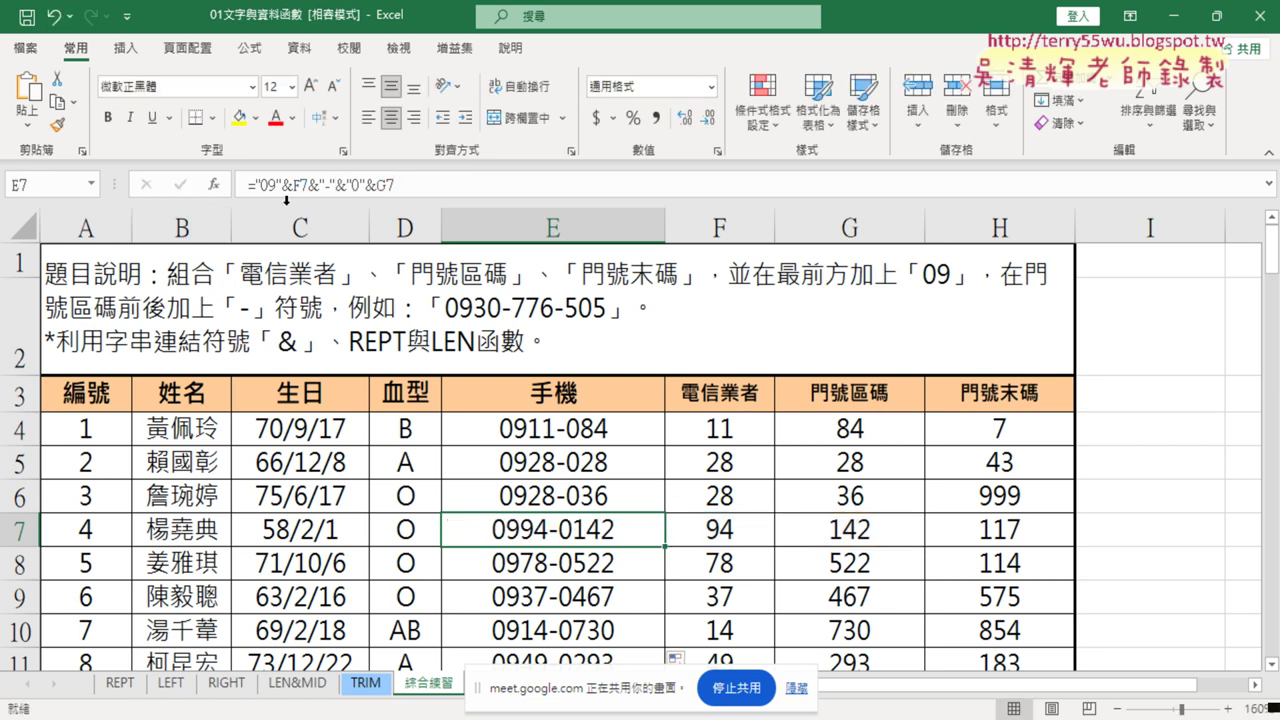
click(588, 436)
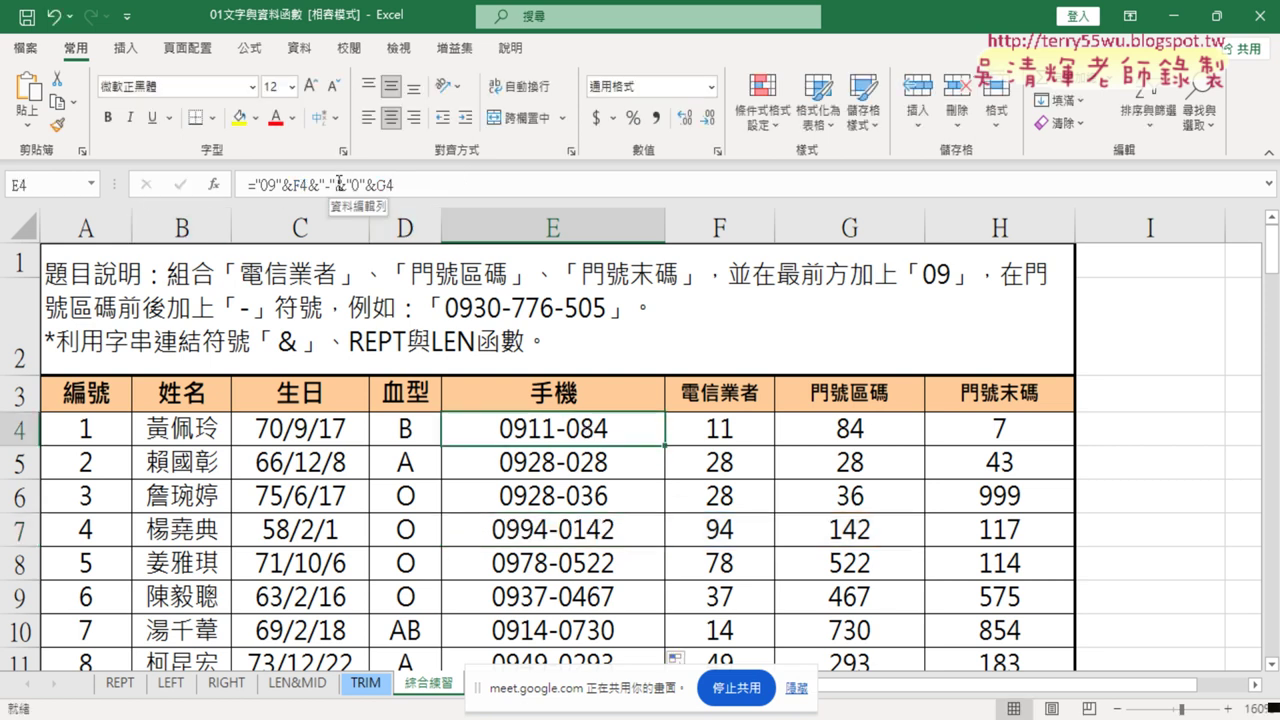
drag(336, 186, 365, 186)
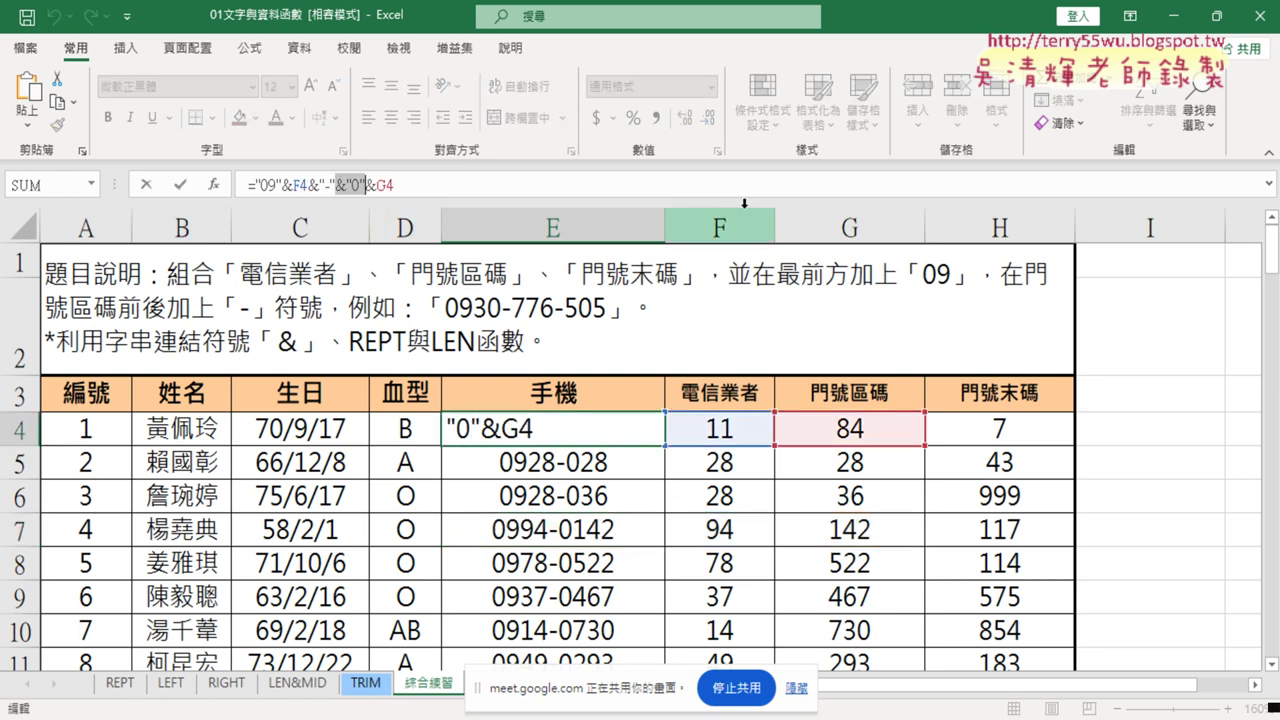
key(Delete)
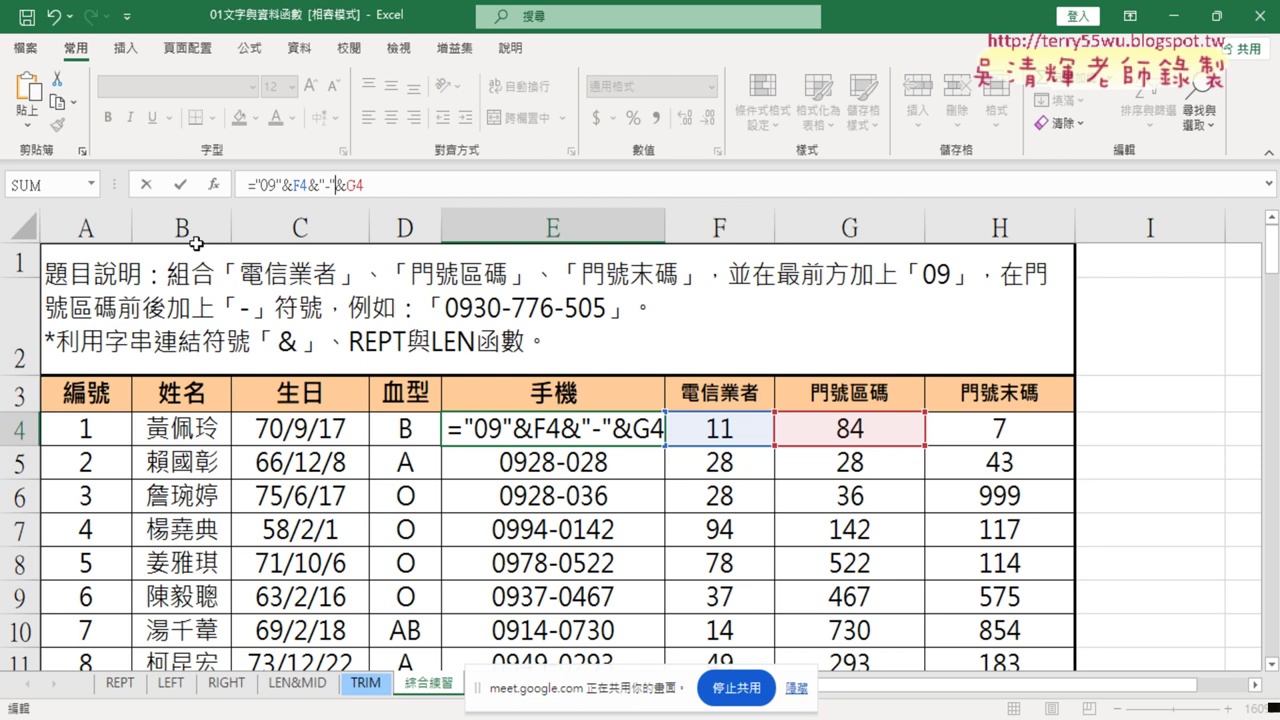
click(180, 185)
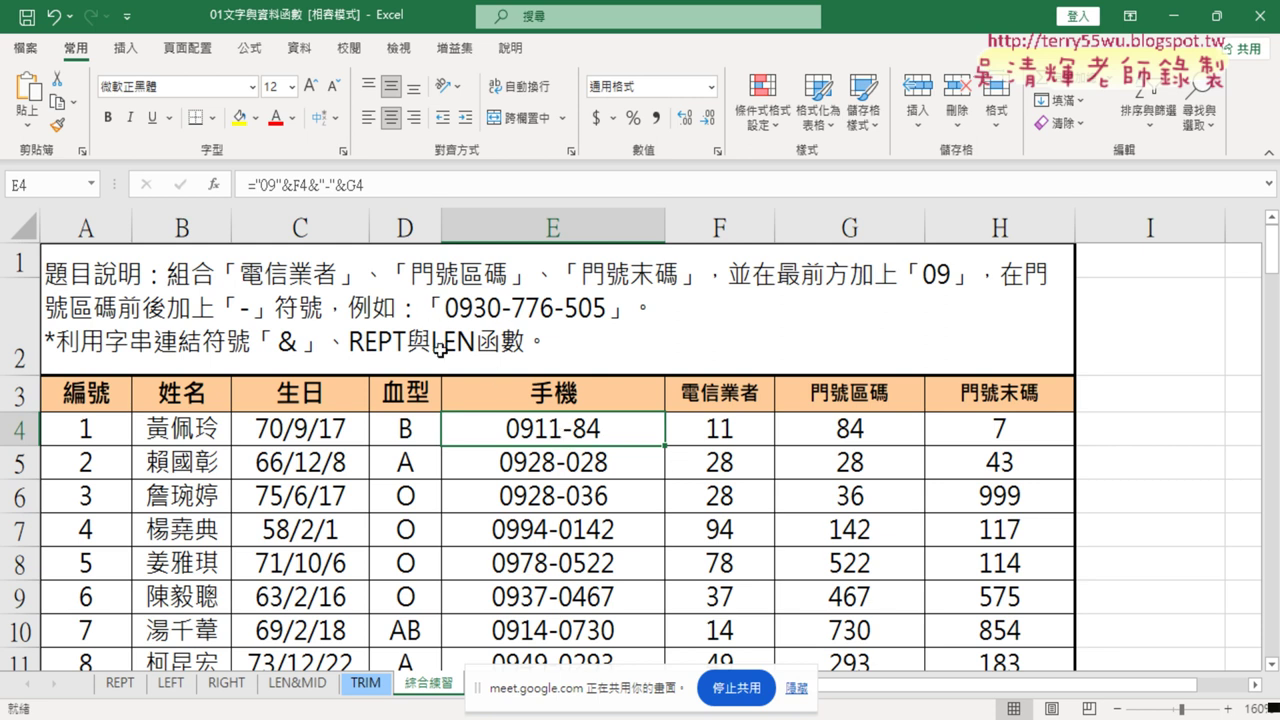
Step: Scroll right to helper cell I4 and start an Insert Function formula there
click(1256, 686)
click(1256, 686)
click(1256, 686)
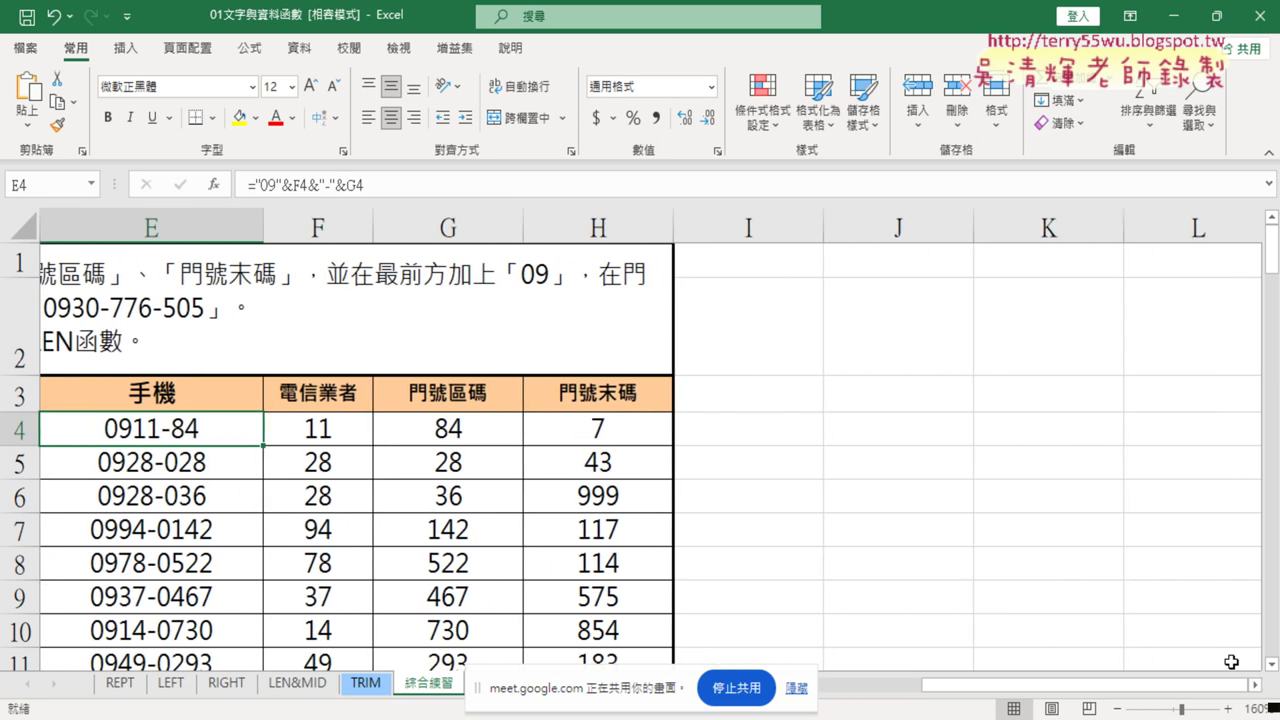
drag(1230, 686, 1085, 694)
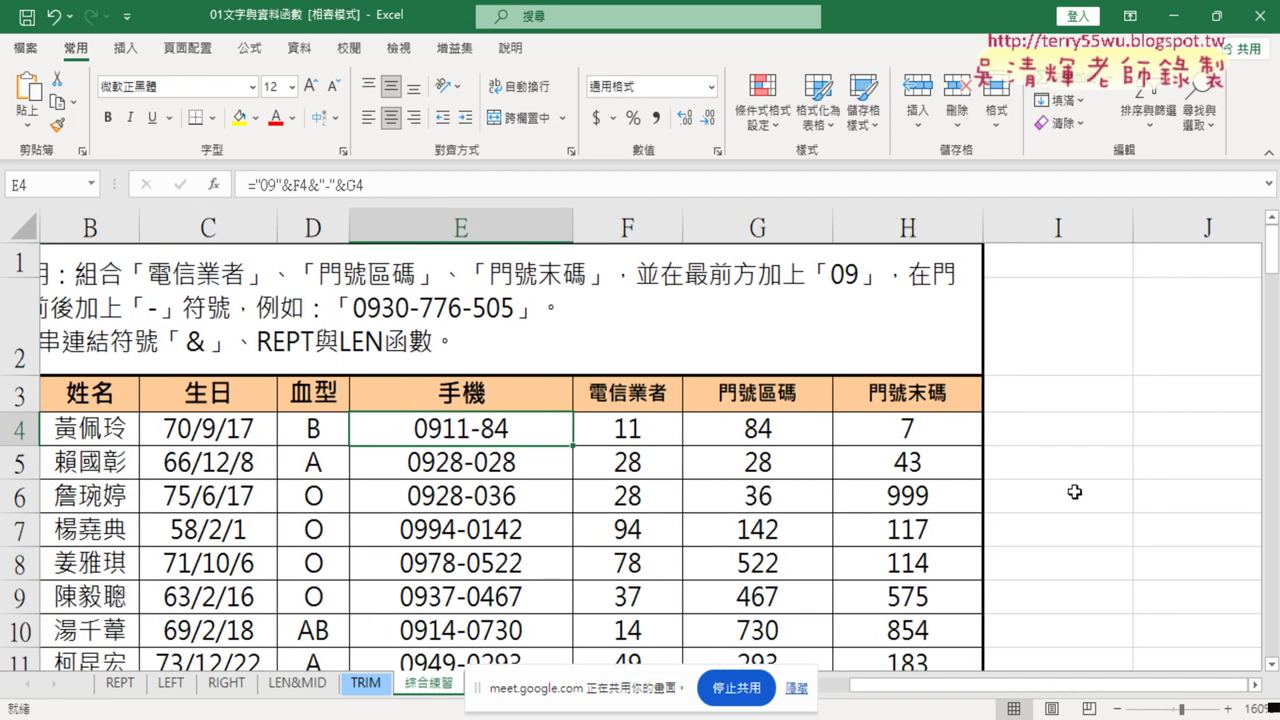
click(1070, 436)
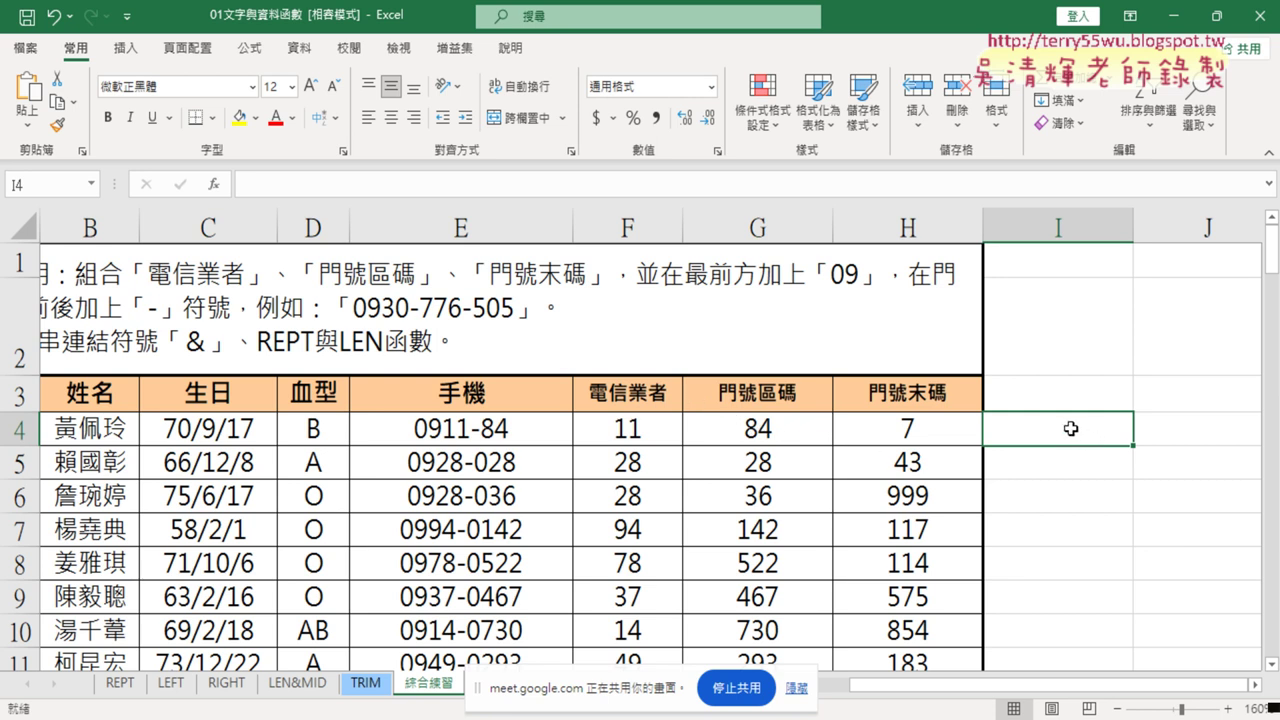
click(214, 186)
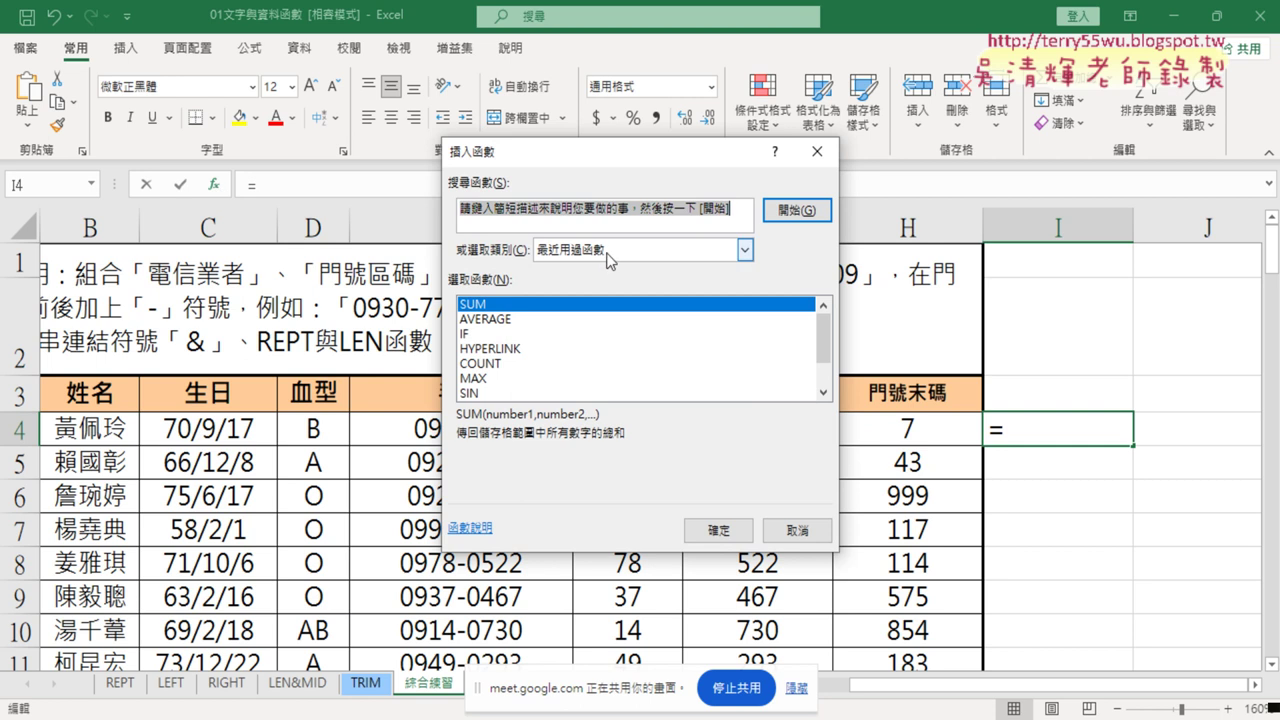
Step: Choose LEN from the 文字 (Text) function category for I4
click(609, 258)
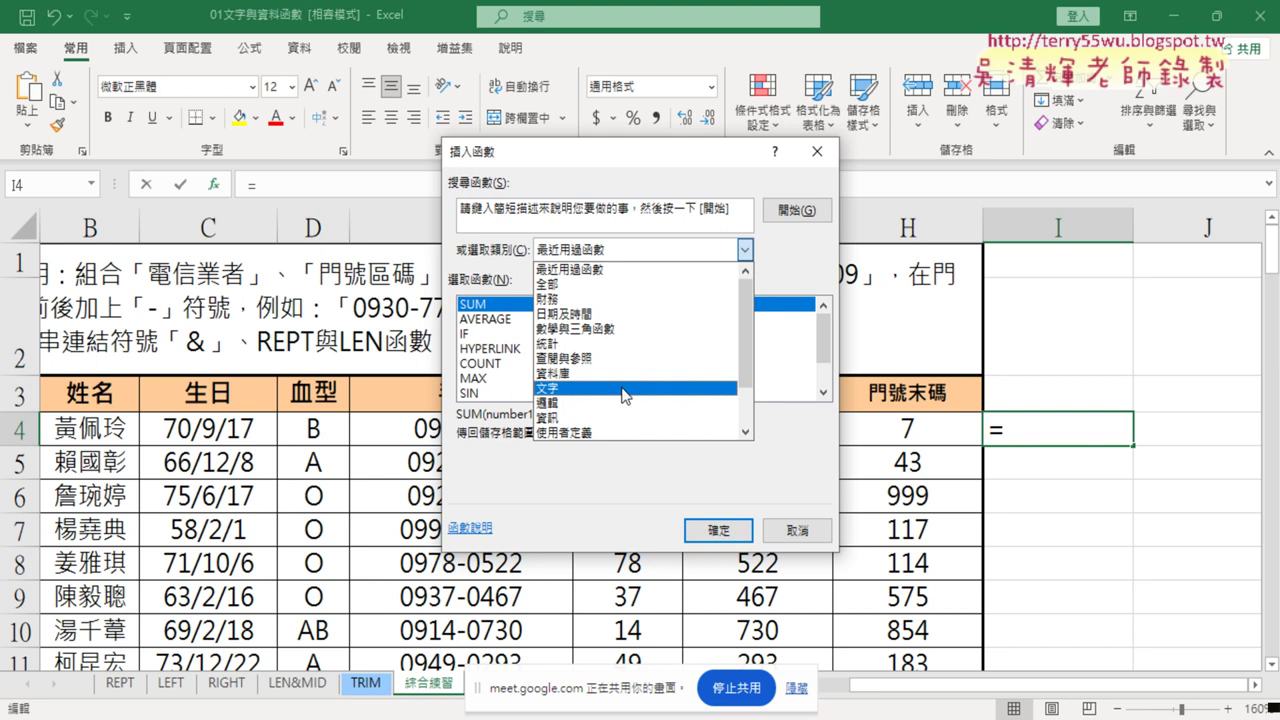
click(622, 391)
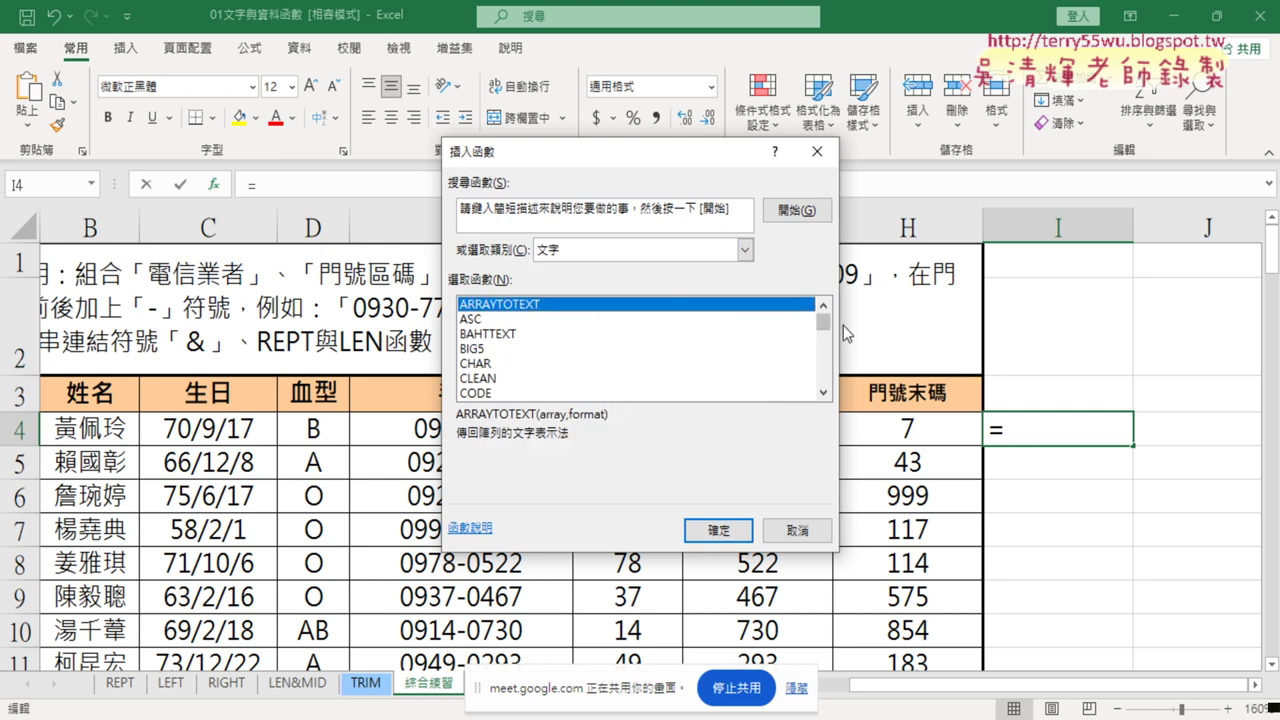
click(825, 393)
click(825, 393)
click(825, 393)
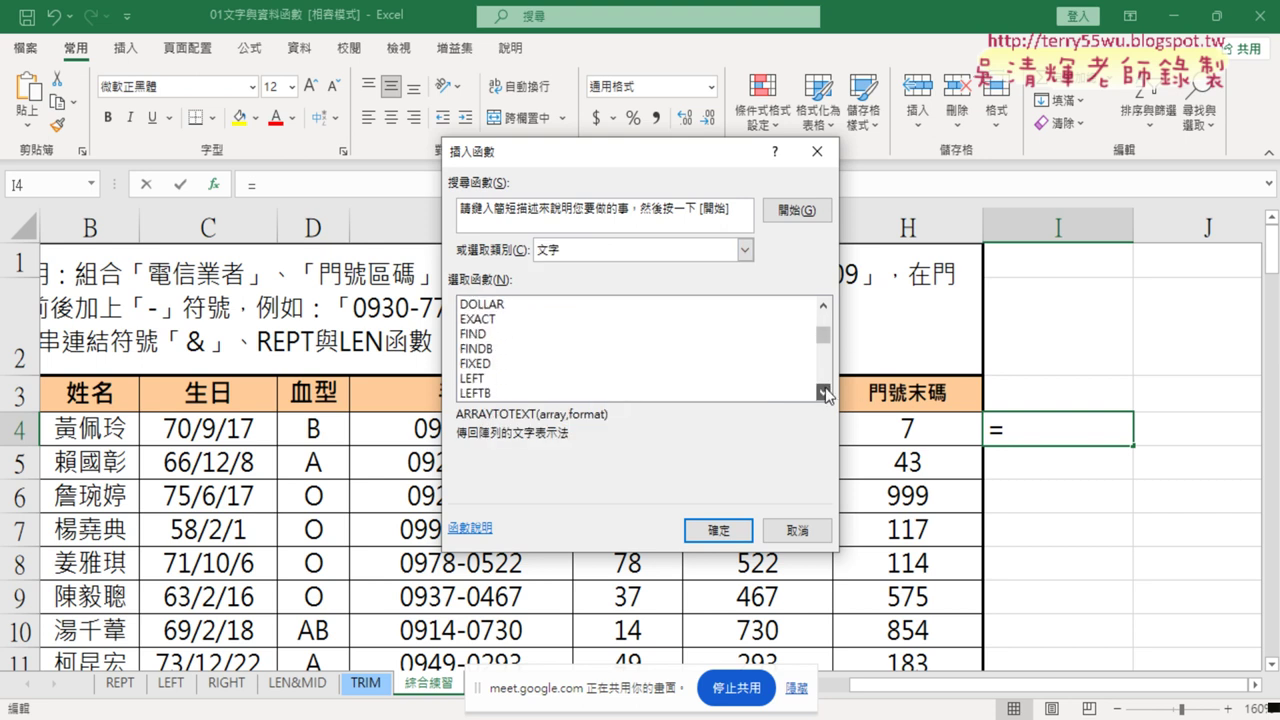
click(825, 393)
click(505, 364)
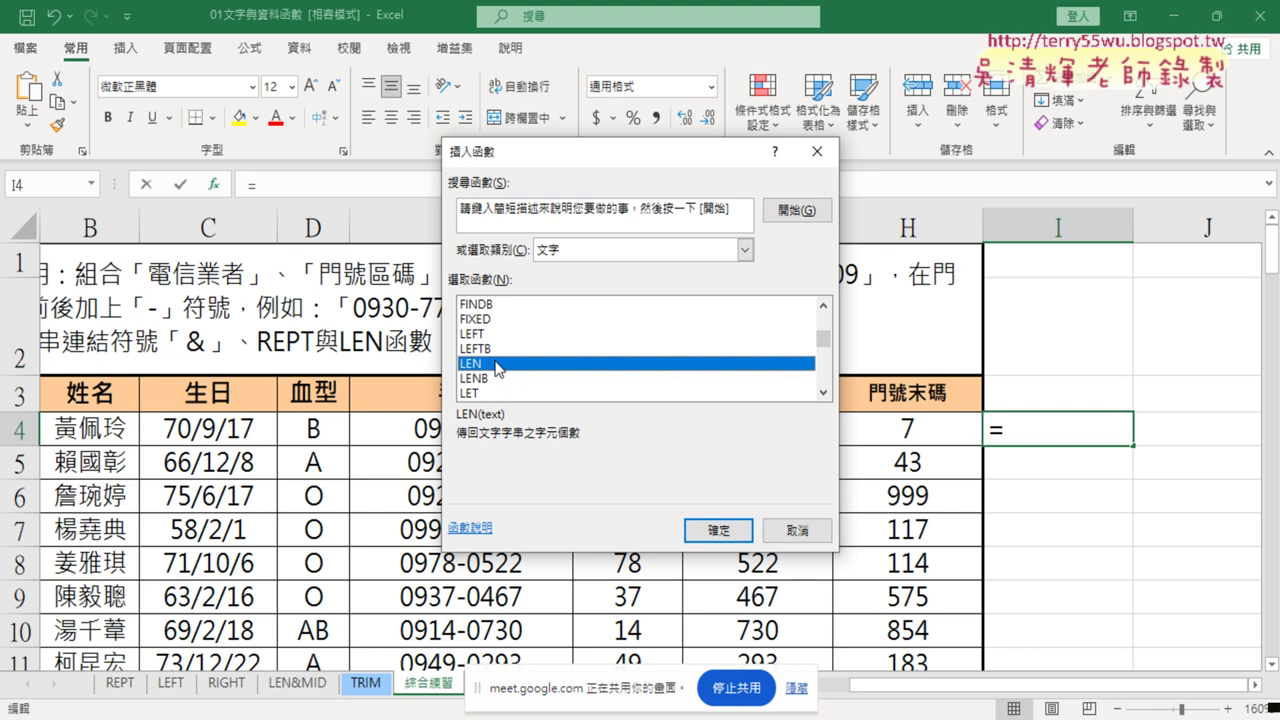
click(727, 536)
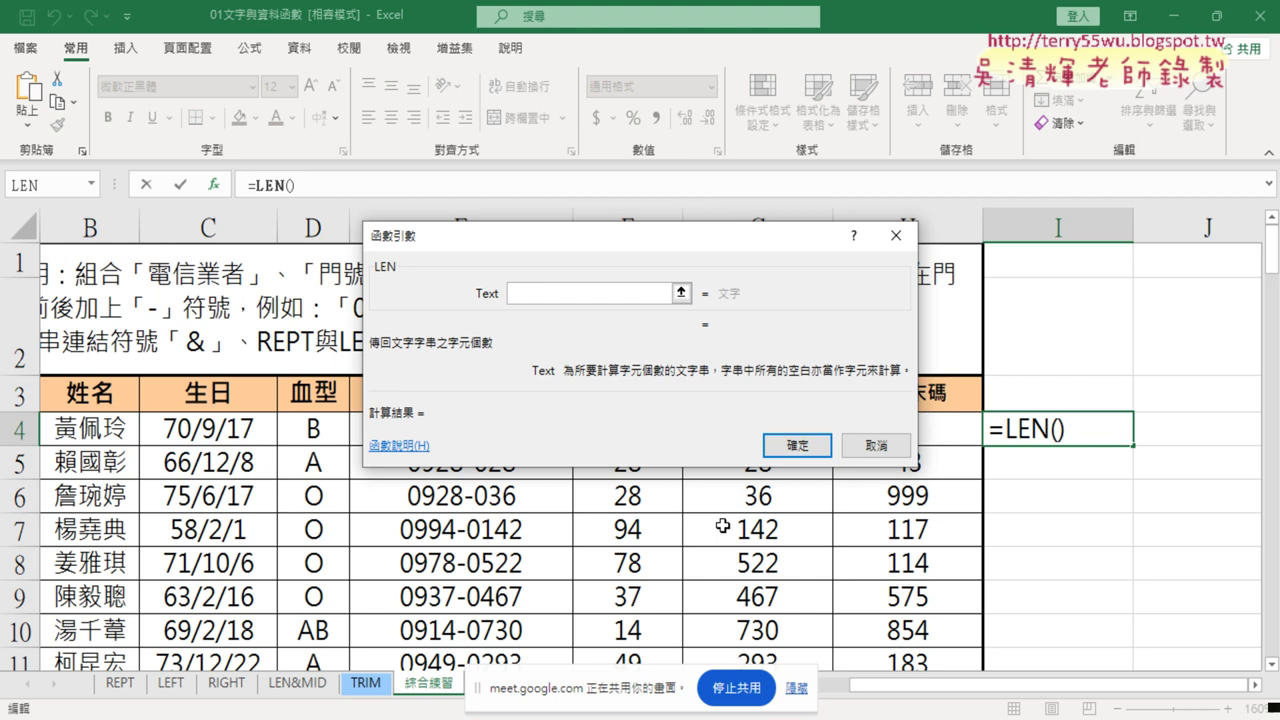
Step: Set LEN's Text argument to G4 and confirm, so I4 returns 2 for area code 84
drag(601, 246, 582, 121)
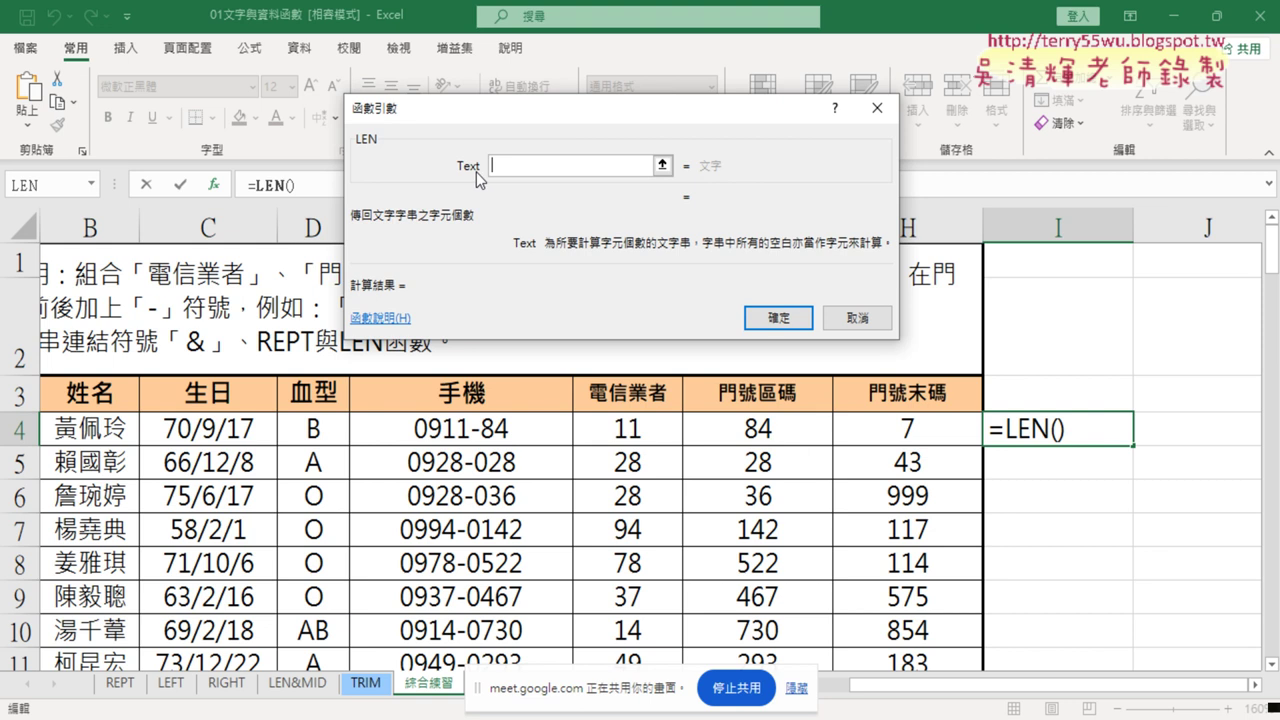
click(778, 436)
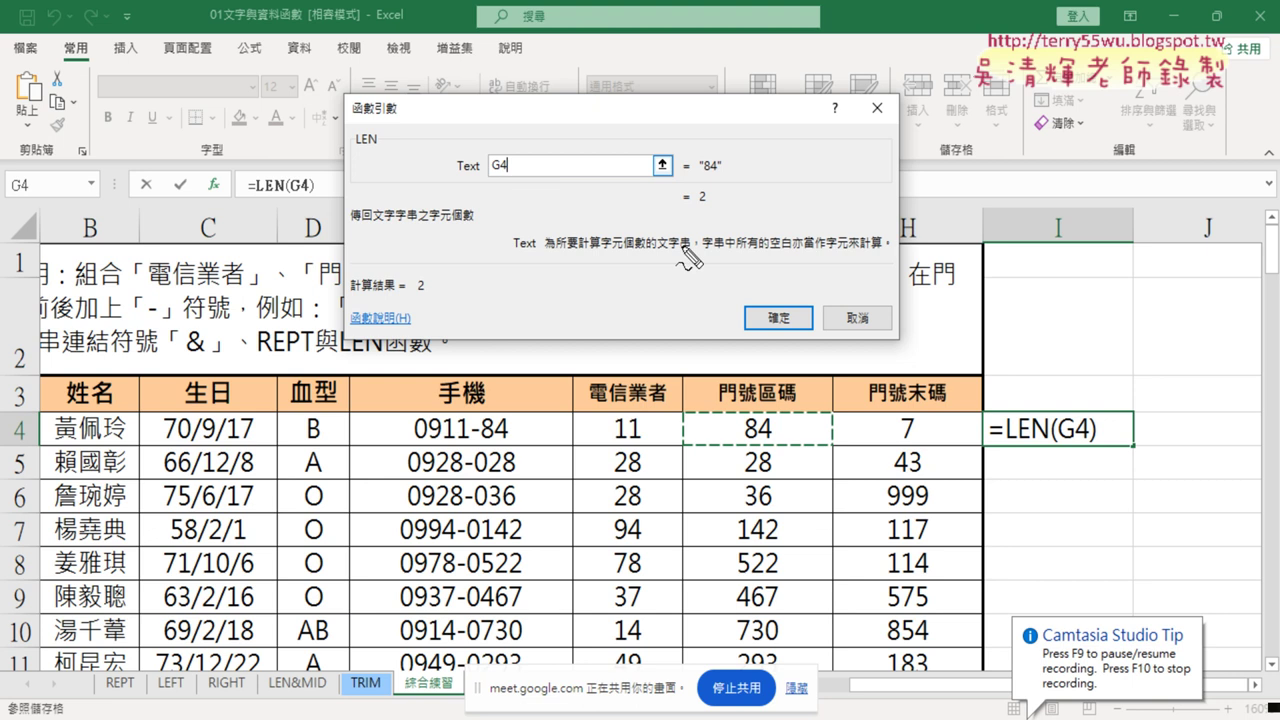
mouse_move(778, 446)
mouse_down()
mouse_move(795, 404)
mouse_move(565, 183)
mouse_up()
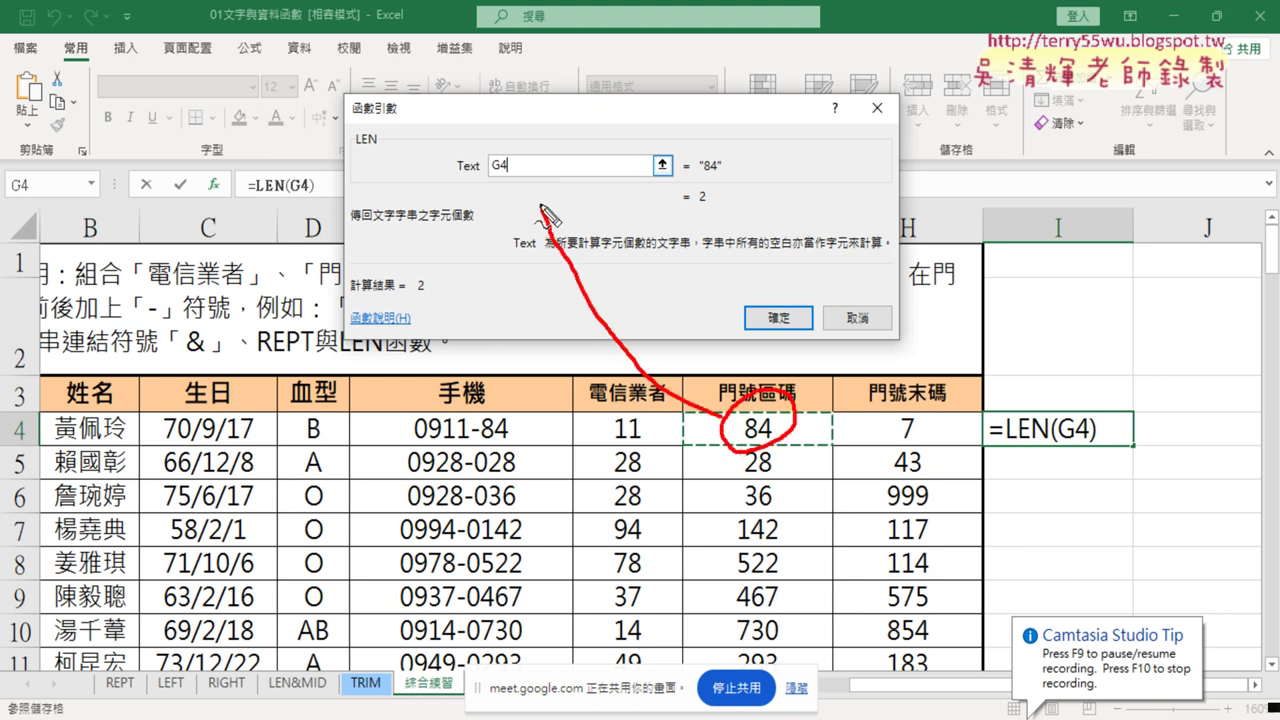
drag(728, 160, 725, 178)
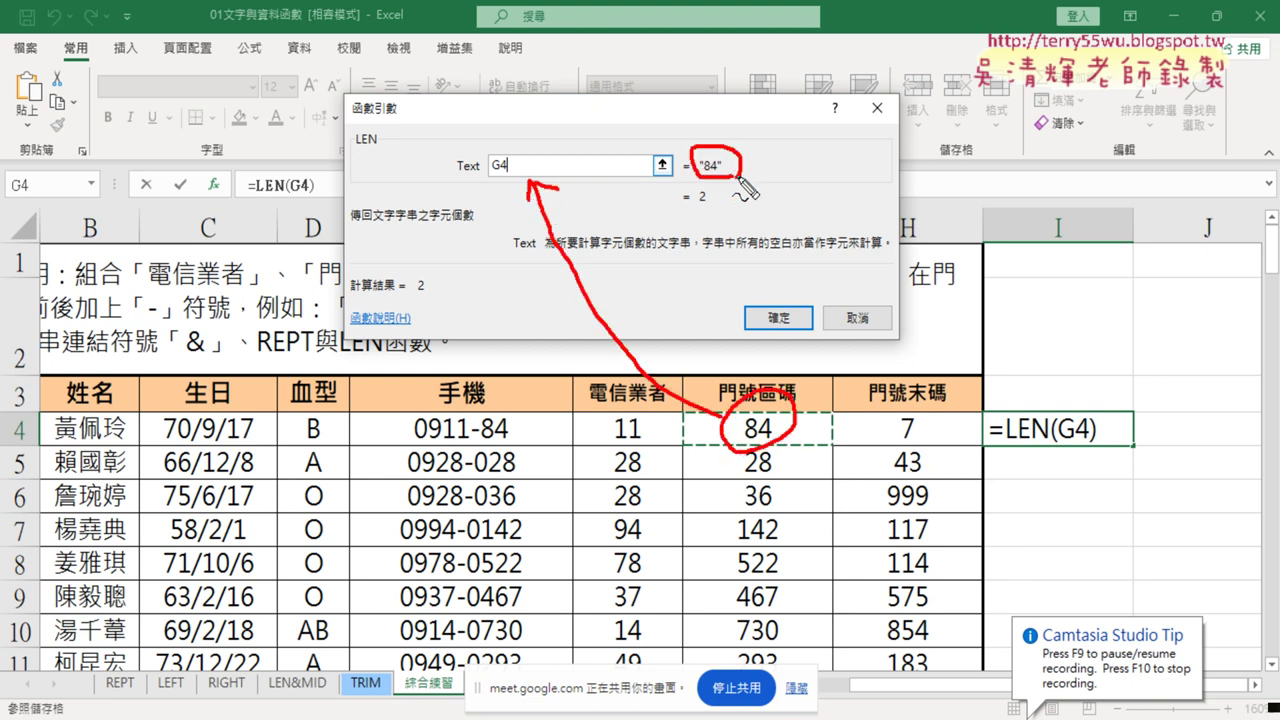
drag(672, 120, 676, 136)
mouse_move(684, 120)
mouse_down()
mouse_move(688, 134)
mouse_move(749, 143)
mouse_move(710, 194)
mouse_move(704, 228)
mouse_move(1064, 388)
mouse_up()
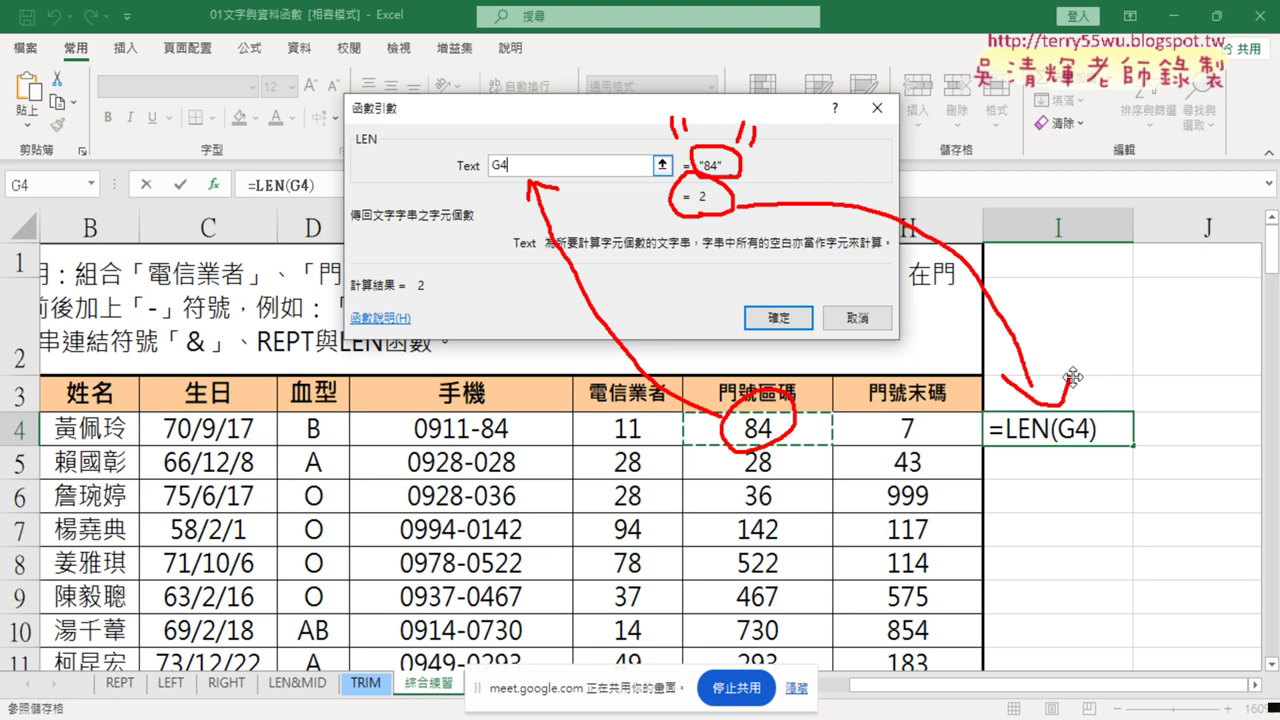
key(Escape)
click(777, 319)
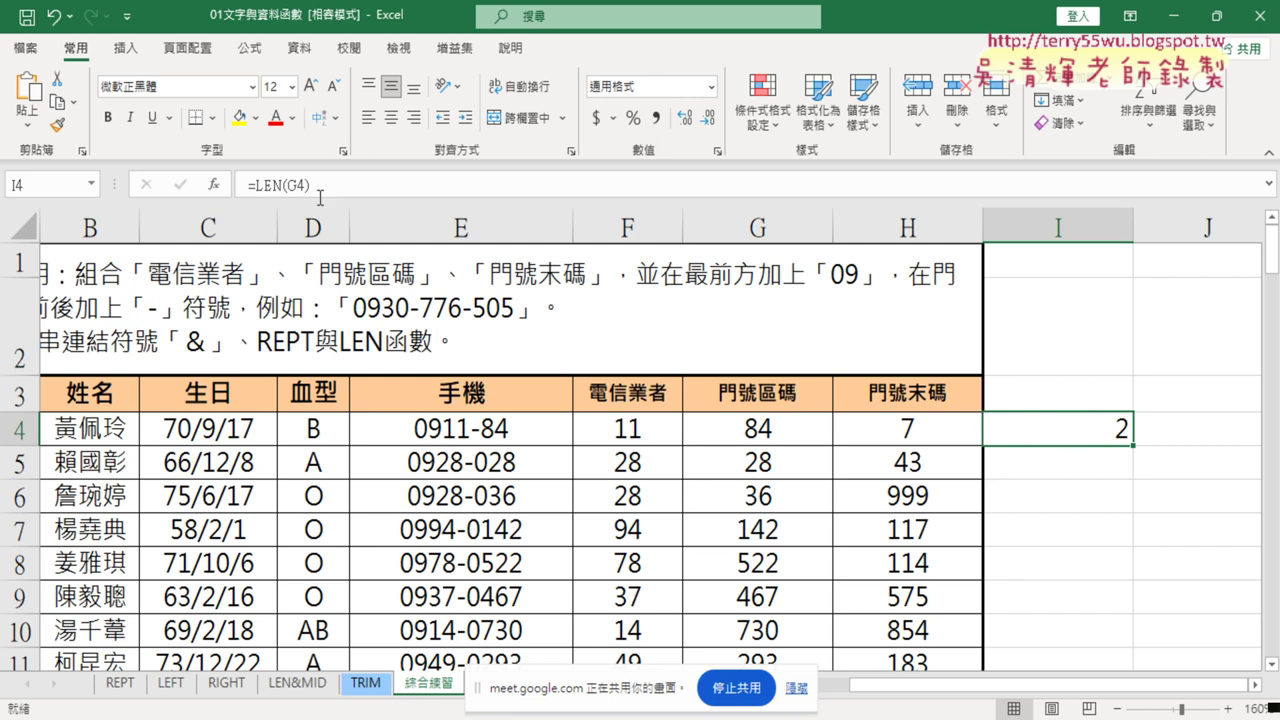
Step: Prefix I4's formula with 3- to get =3-LEN(G4), returning 1, then reselect that expression
click(258, 185)
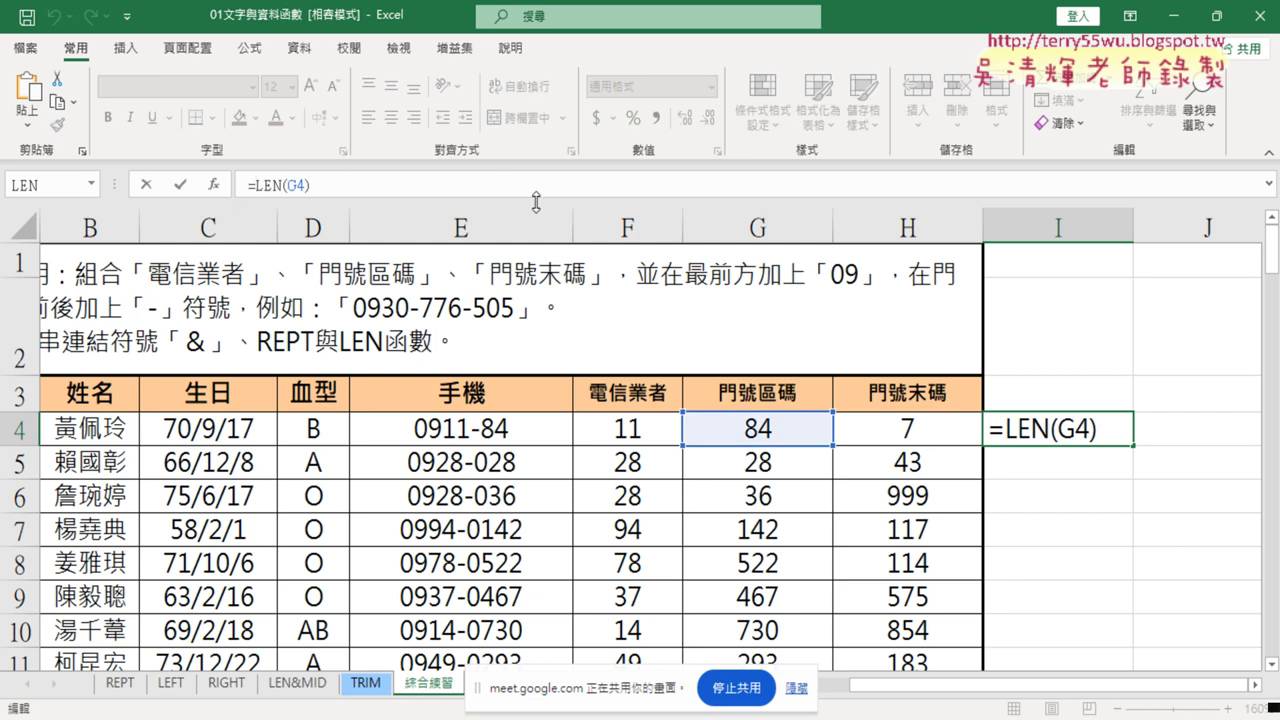
text(3-)
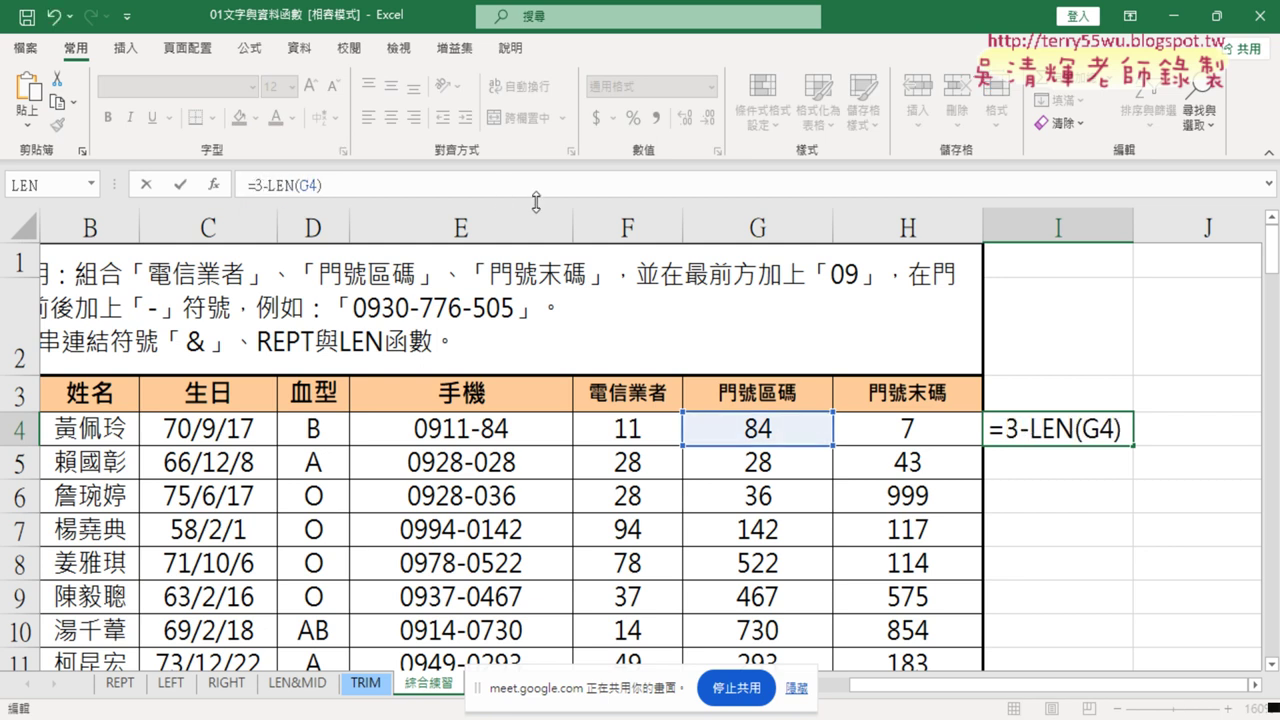
drag(268, 185, 333, 182)
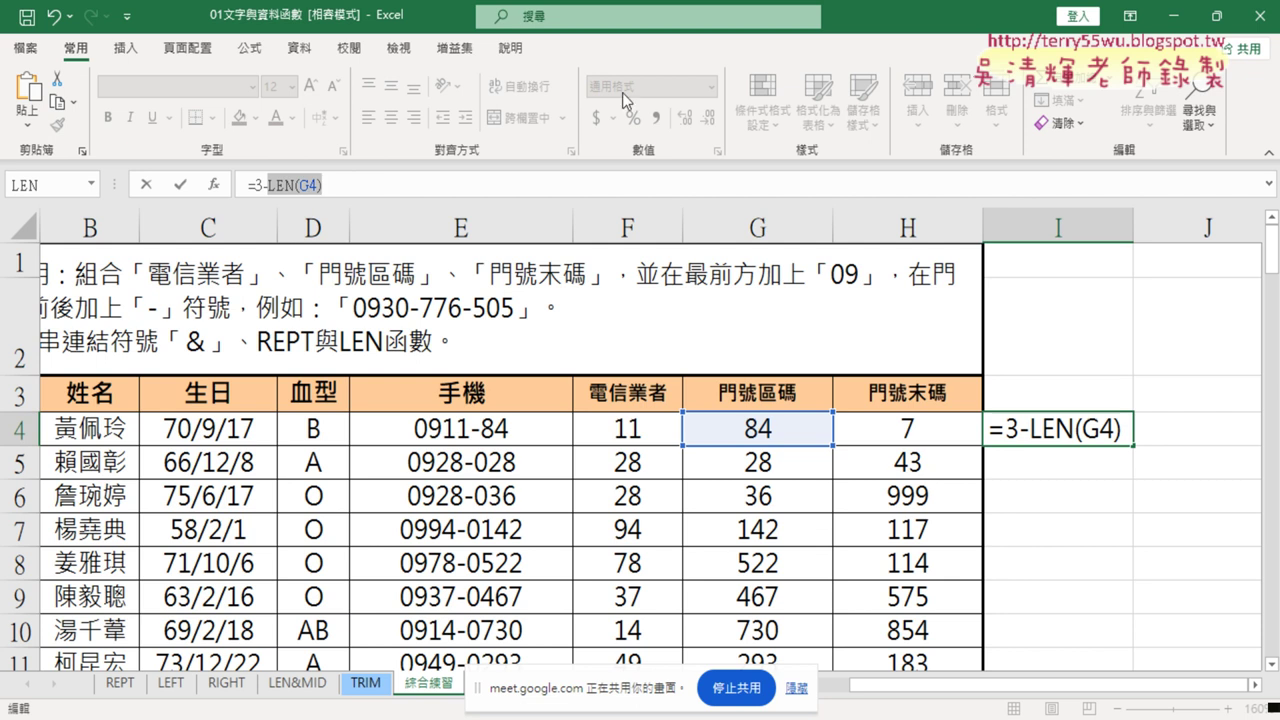
click(181, 185)
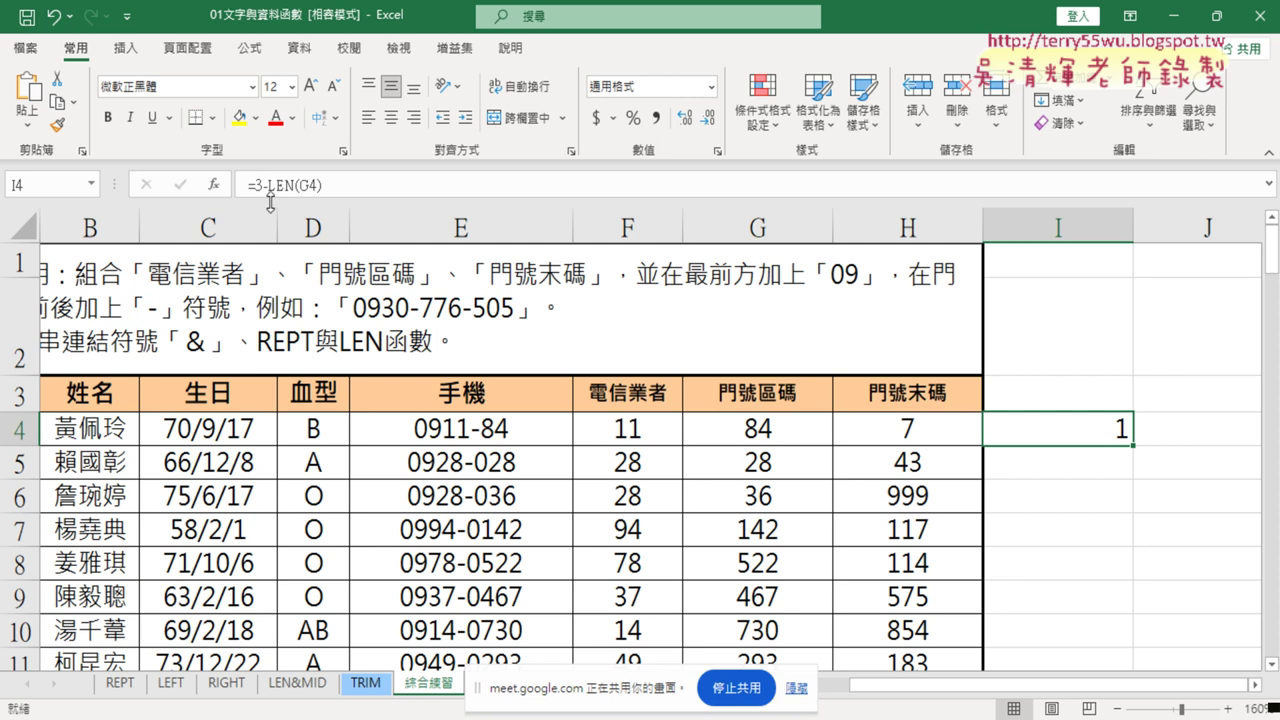
drag(256, 186, 323, 186)
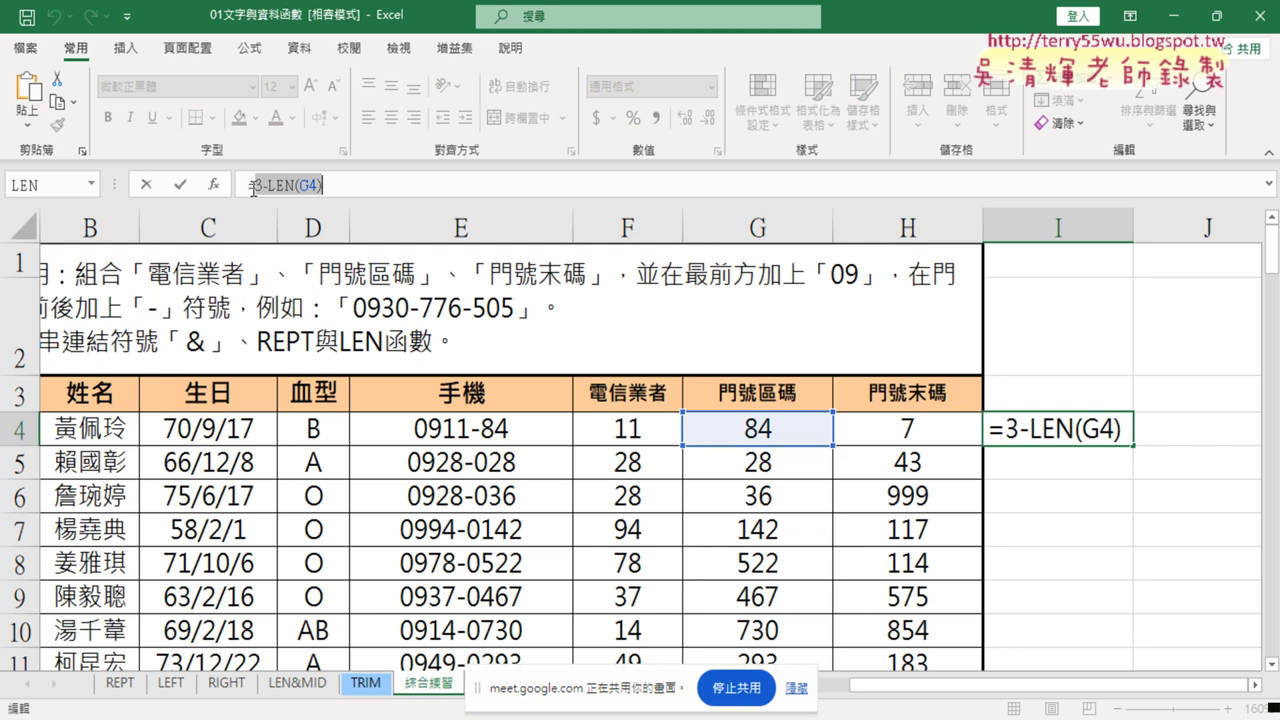
Step: Cut 3-LEN(G4) out of I4's formula and insert the REPT function from the Text list
right_click(297, 184)
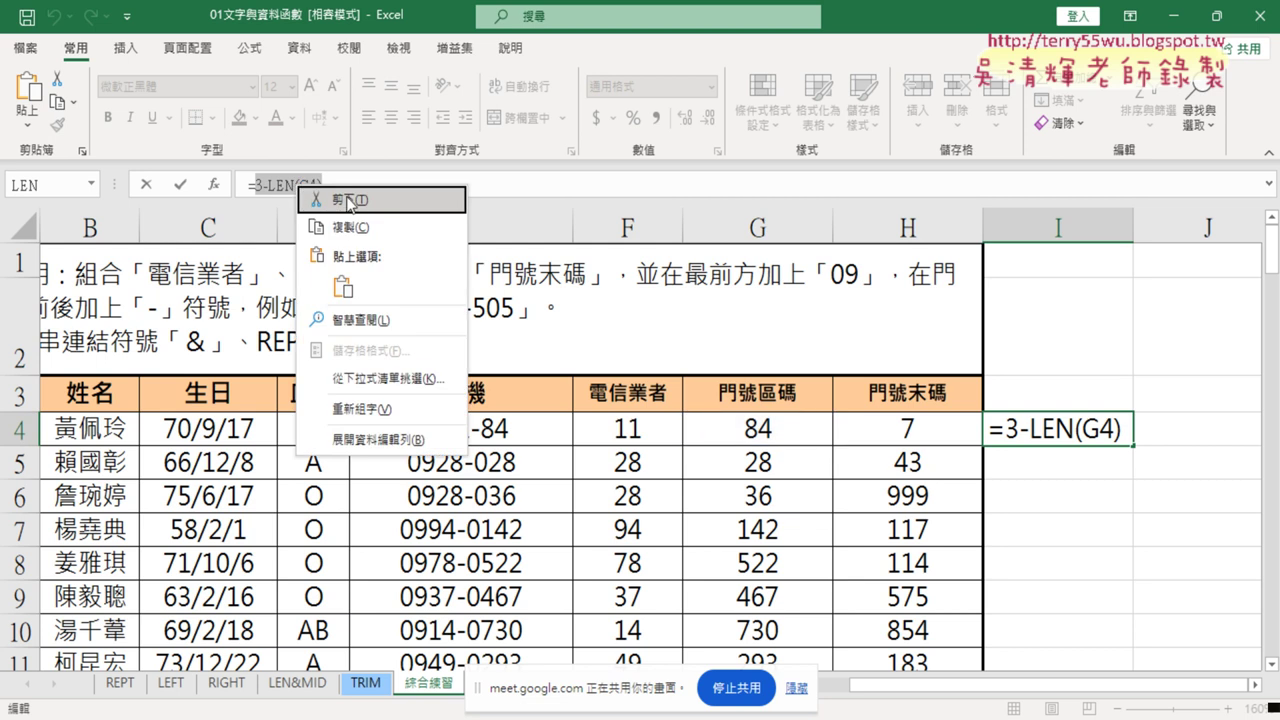
click(350, 200)
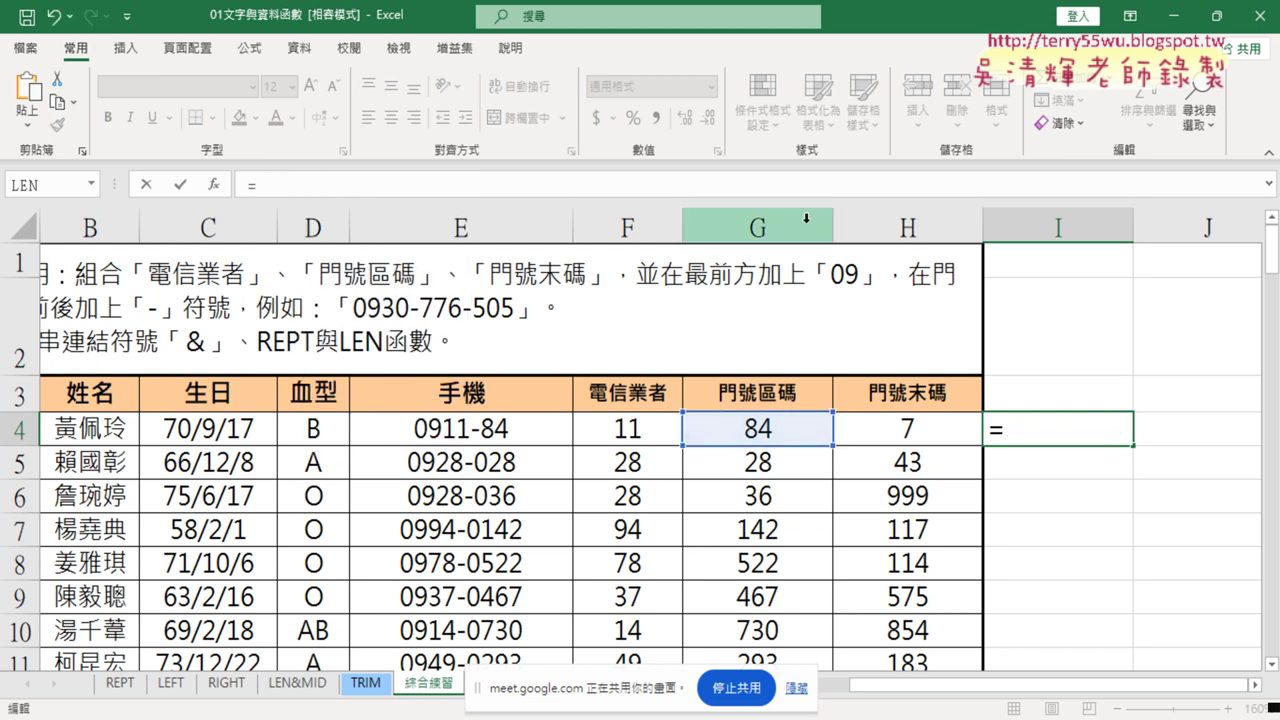
click(213, 185)
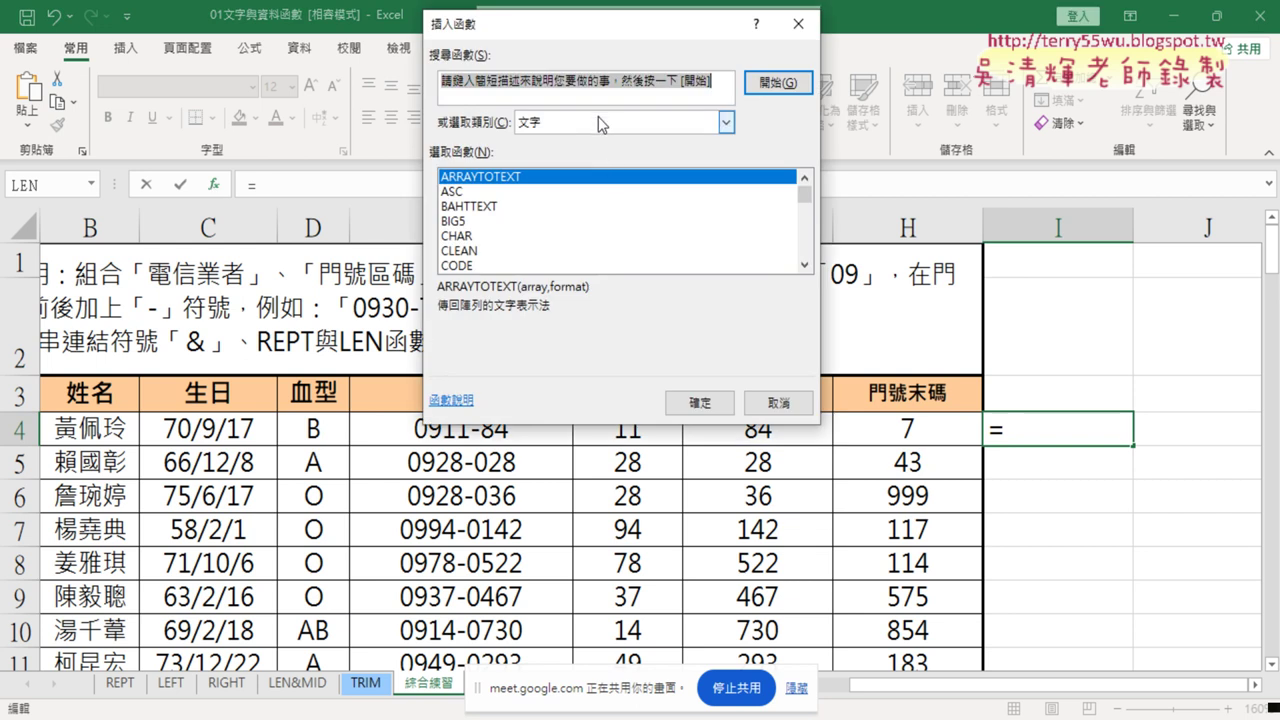
click(804, 264)
scroll(812, 271, down, 1)
scroll(812, 271, down, 1)
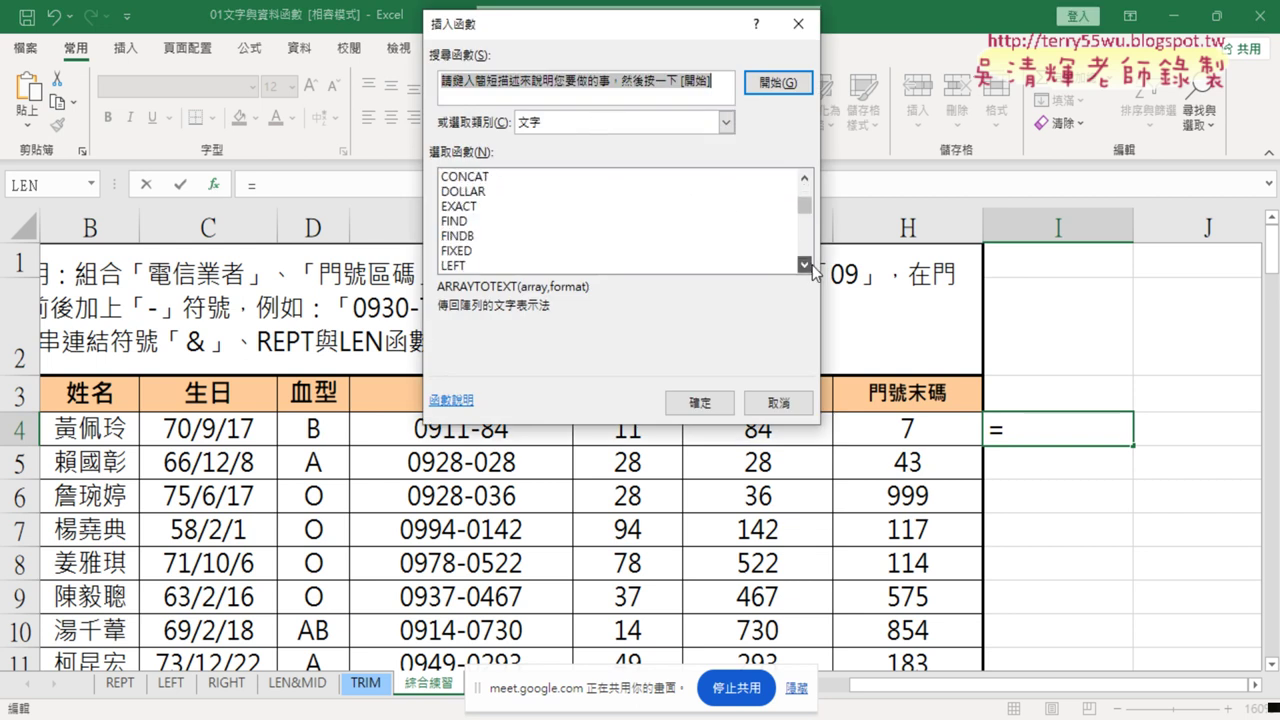
scroll(812, 271, down, 1)
scroll(812, 271, down, 1)
scroll(810, 266, down, 3)
scroll(810, 266, down, 3)
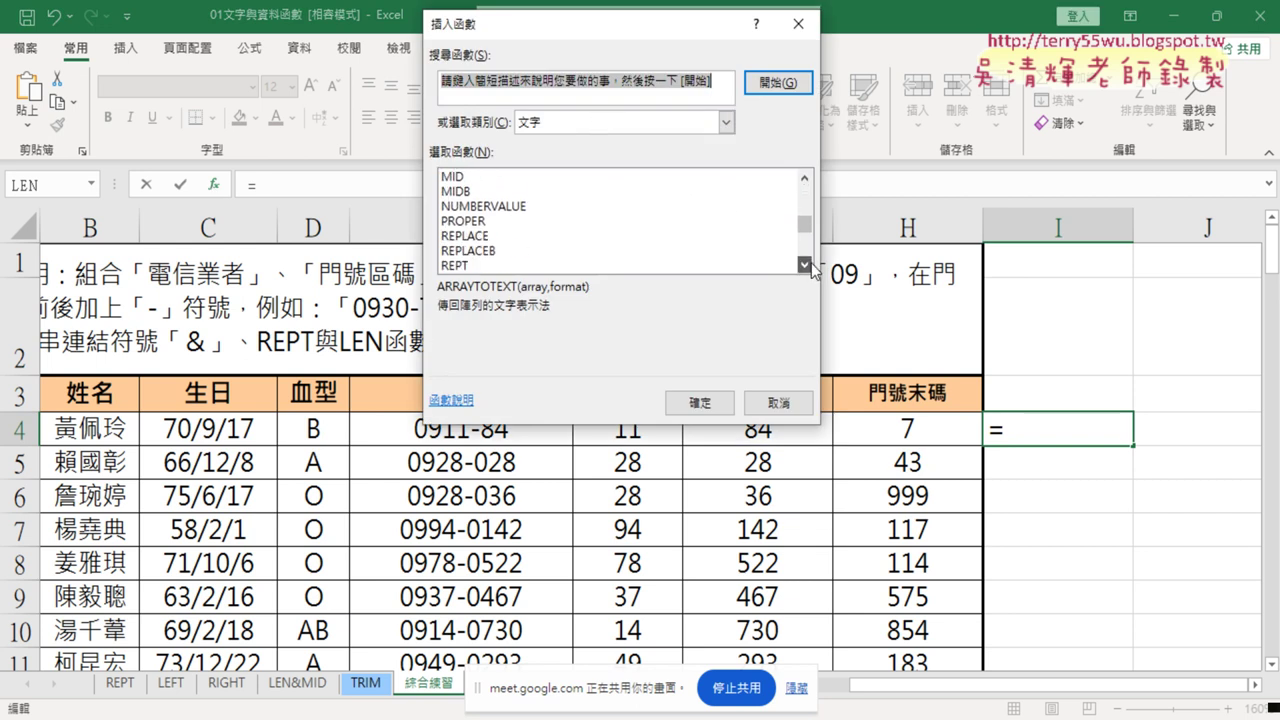
scroll(810, 266, down, 1)
click(469, 251)
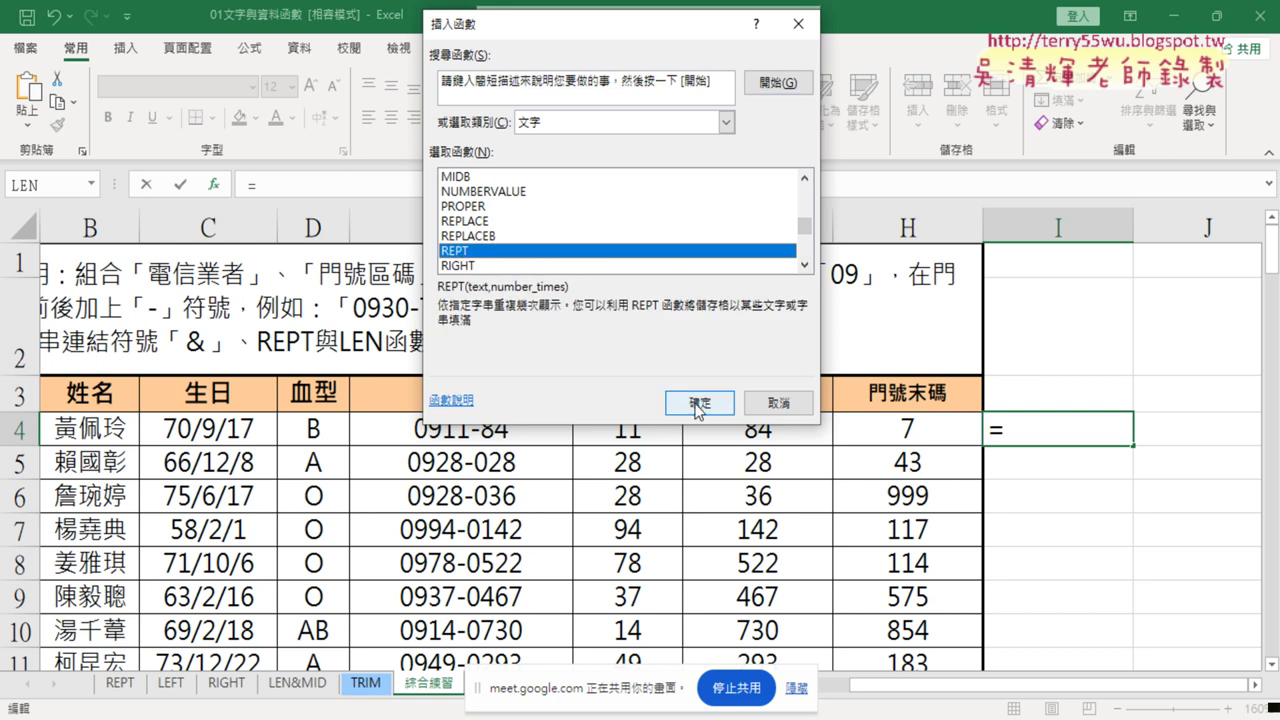
click(697, 405)
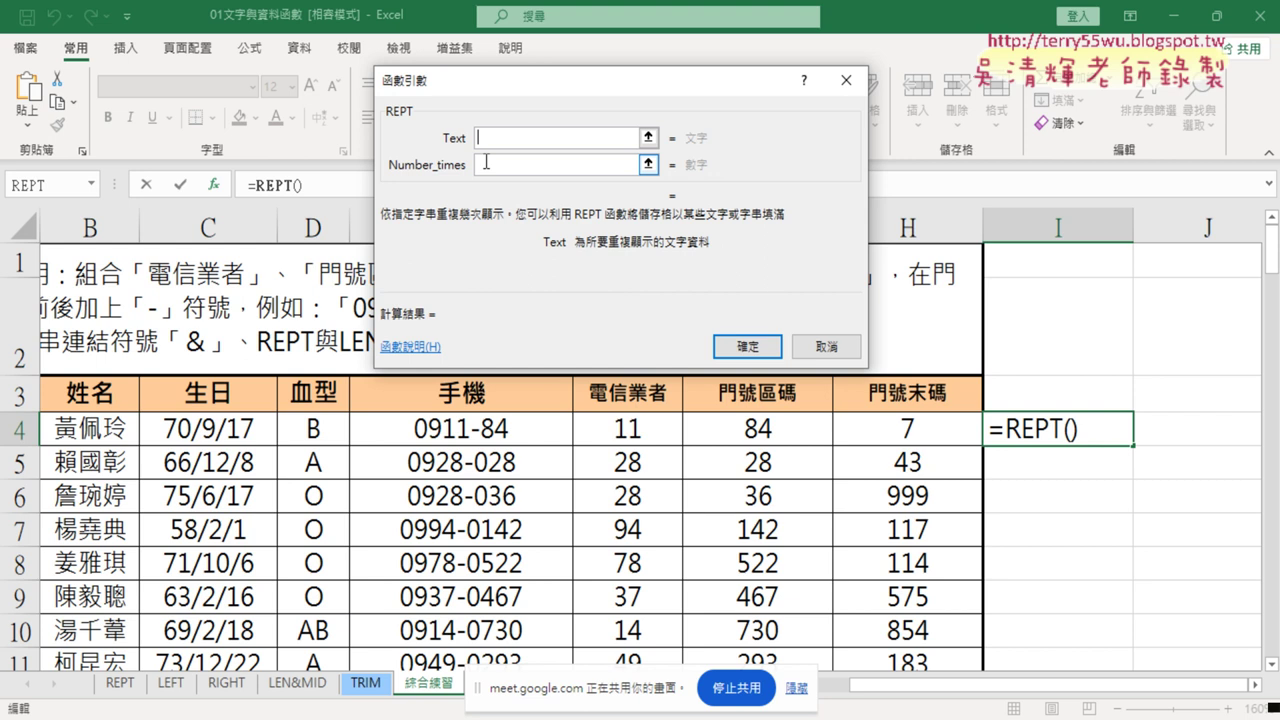
Step: Enter "0" as REPT's Text and paste 3-LEN(G4) as Number_times, confirming the formula in I4
text(")
text(0")
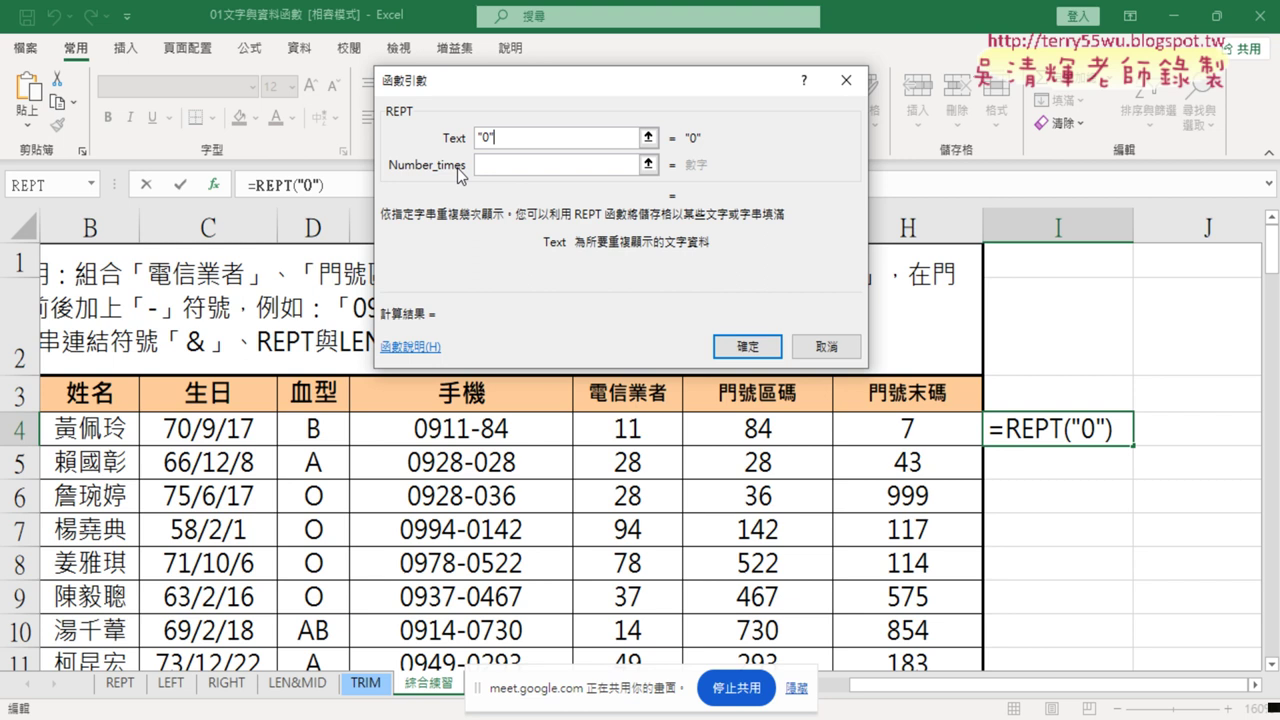
click(505, 166)
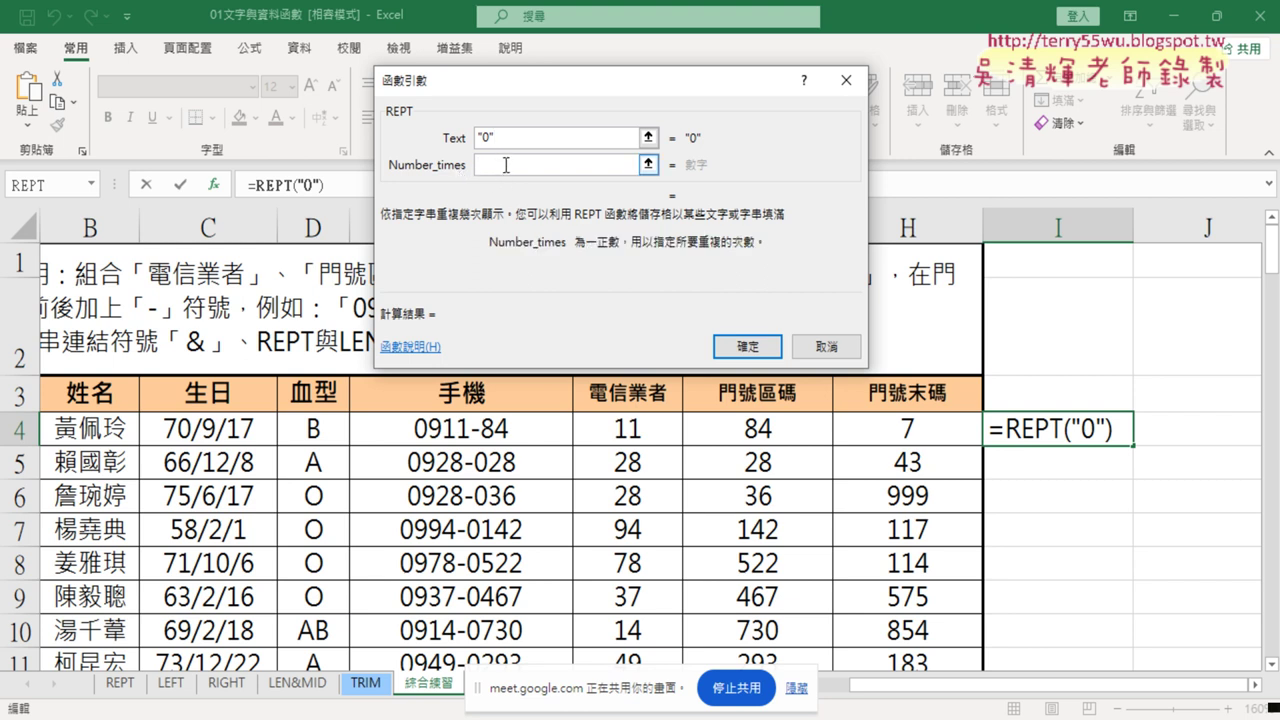
right_click(506, 165)
click(558, 238)
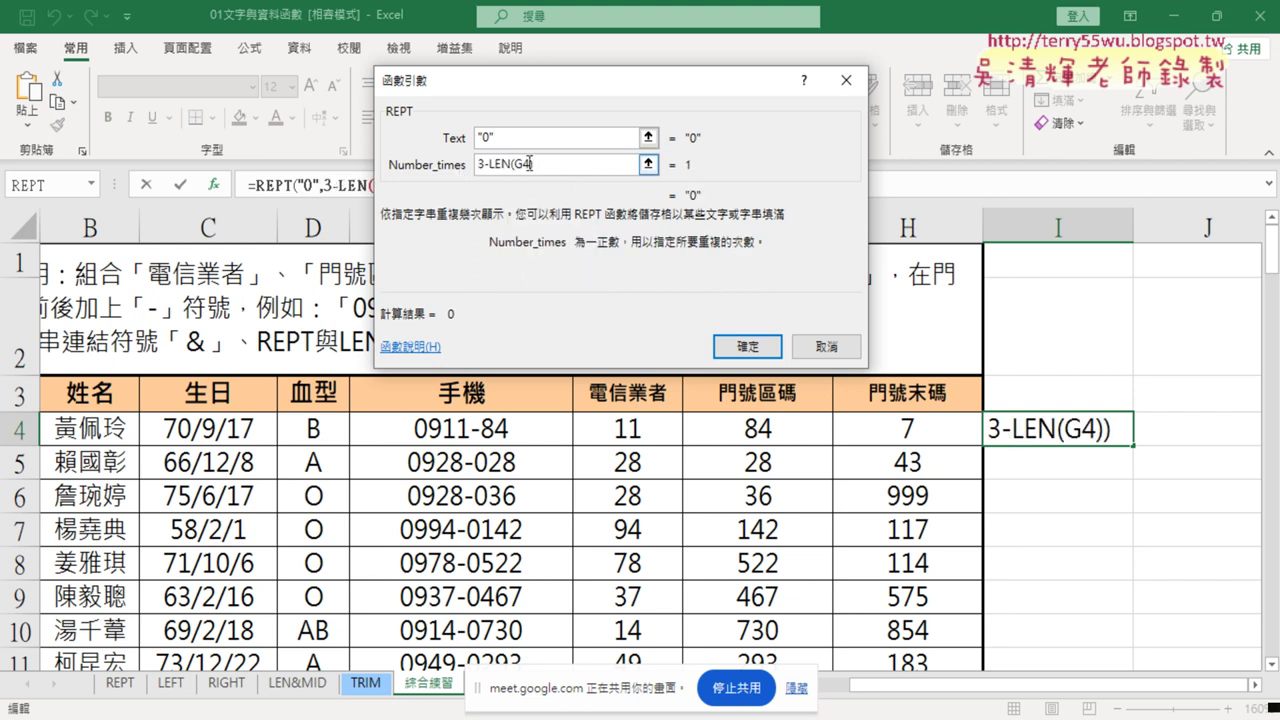
drag(534, 164, 477, 164)
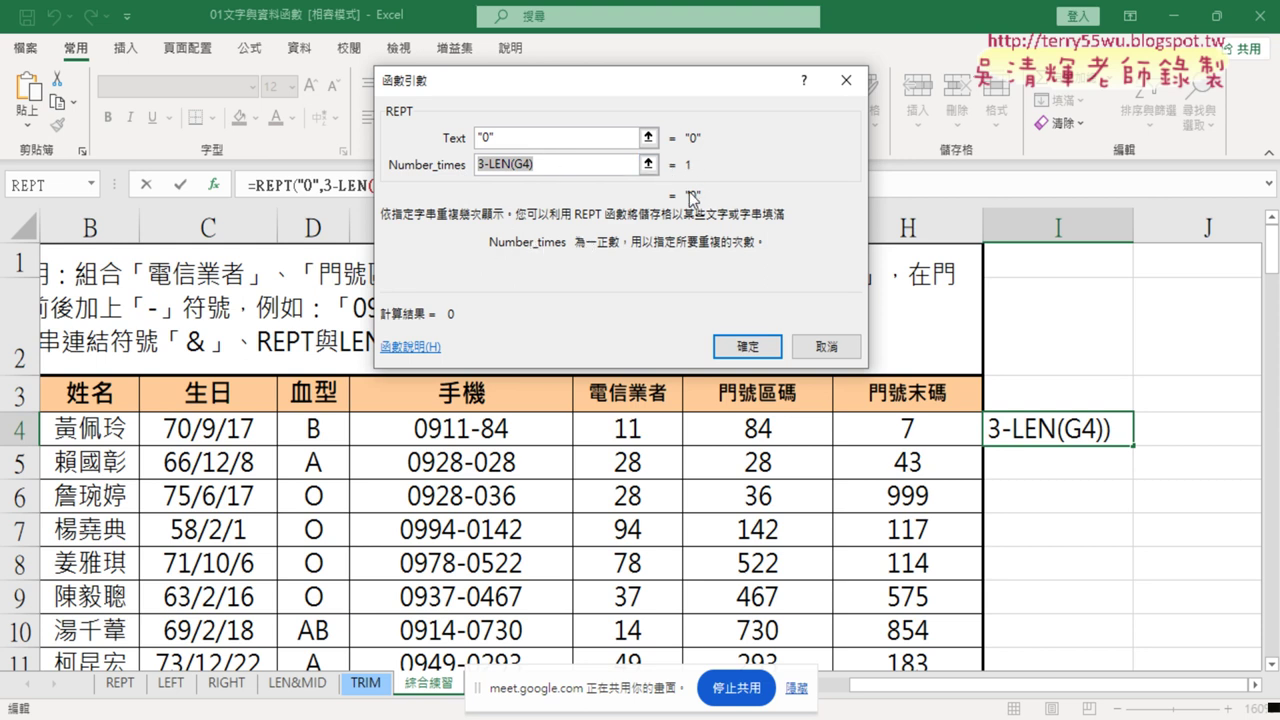
click(758, 348)
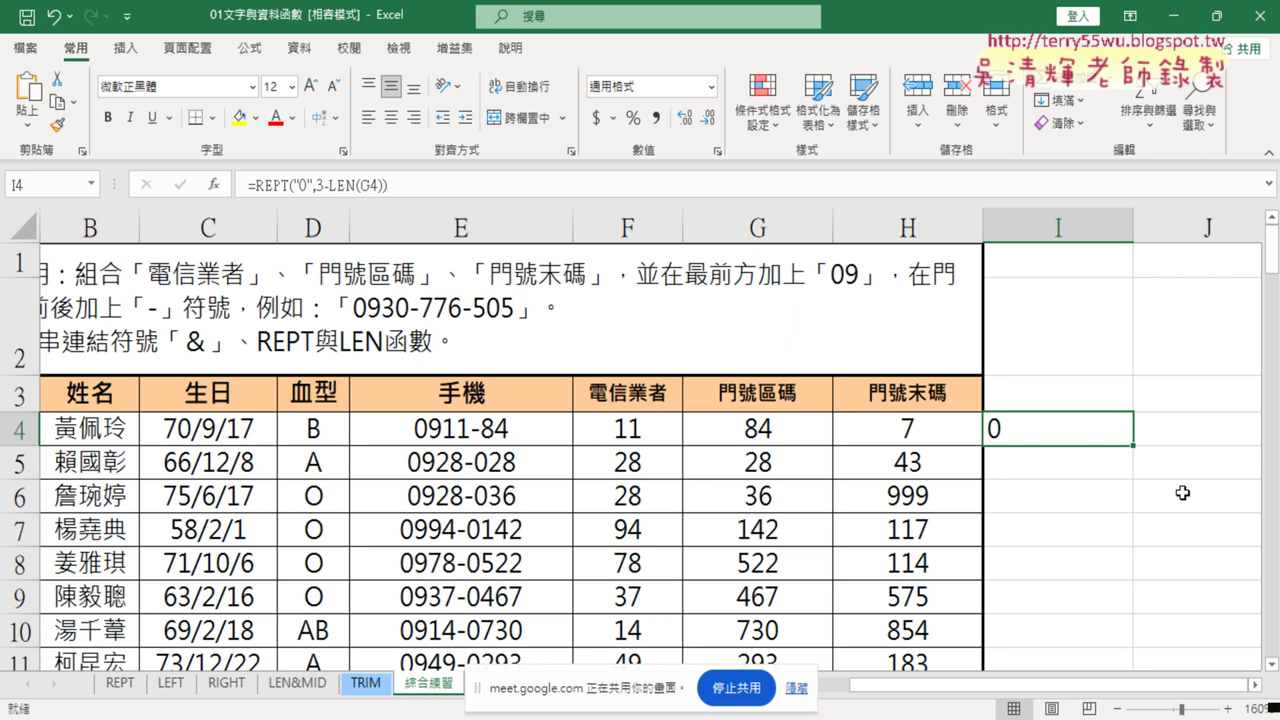
Step: Fill the REPT formula down column I, check the results, and reopen I4's formula for editing
double_click(1136, 446)
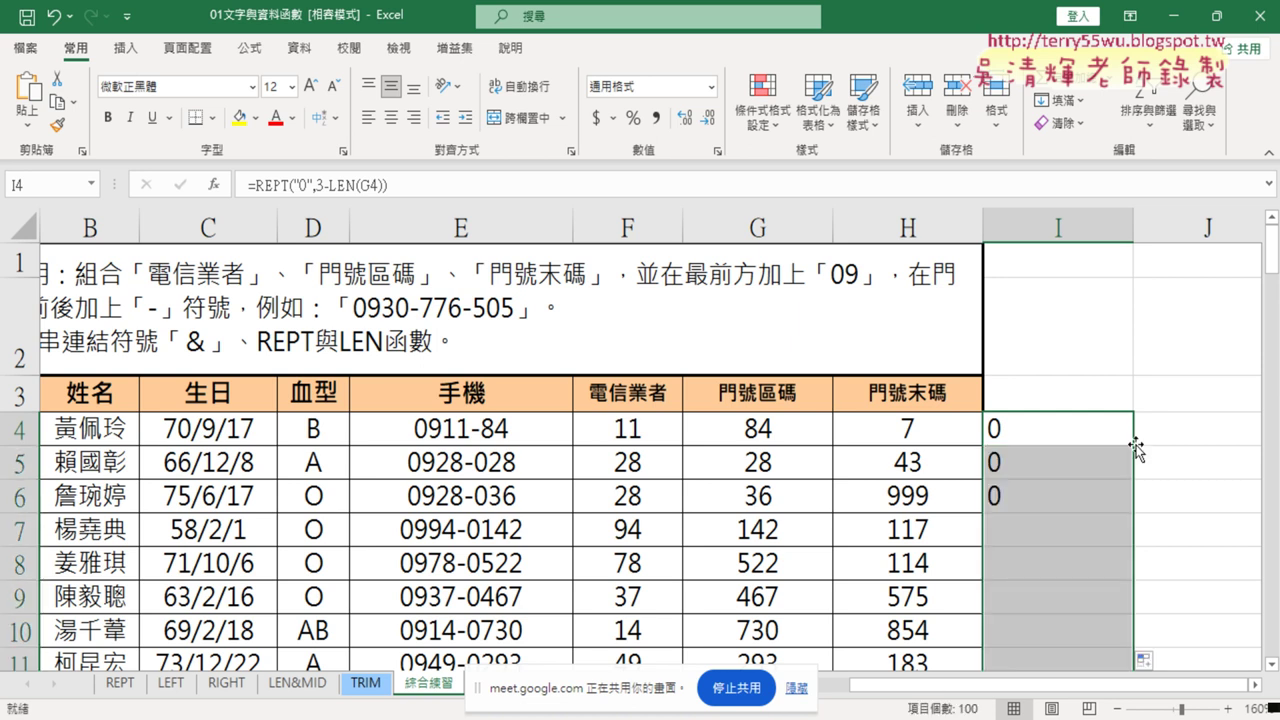
scroll(1060, 440, down, 2)
scroll(880, 491, up, 2)
scroll(1034, 497, down, 2)
scroll(1024, 473, down, 3)
scroll(1024, 473, down, 6)
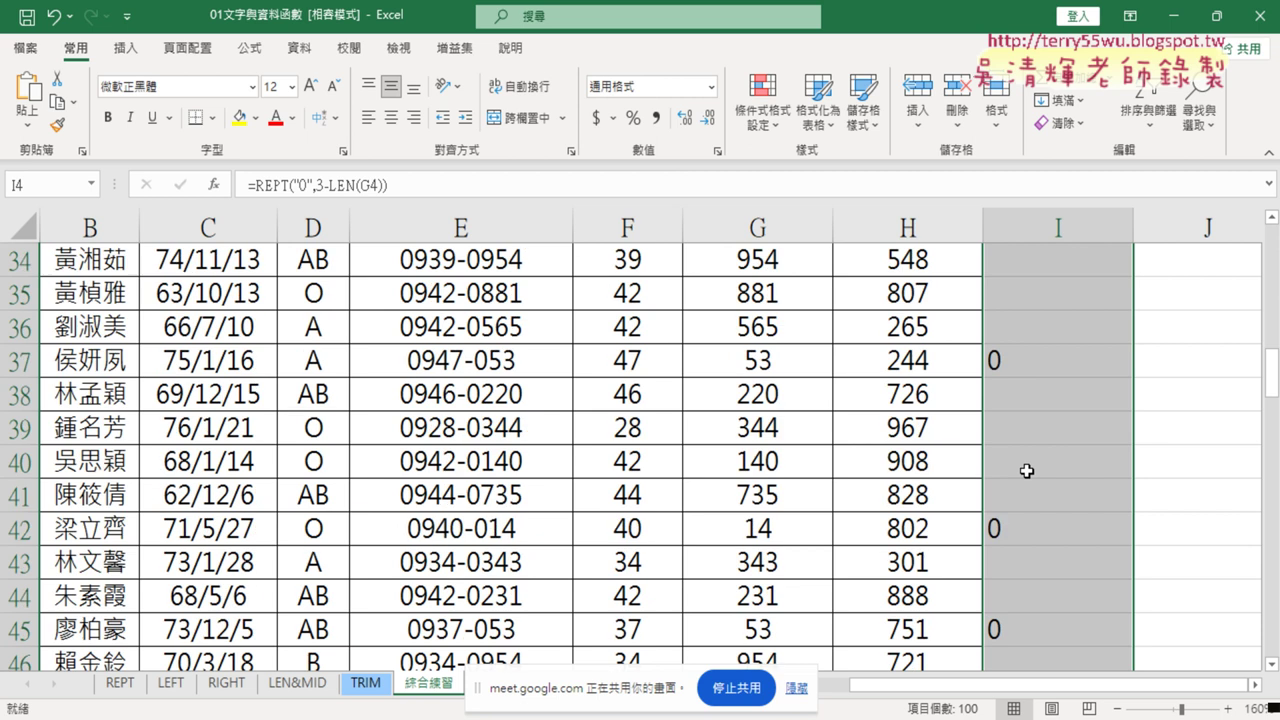
scroll(1023, 466, down, 5)
scroll(1023, 466, down, 2)
scroll(1030, 470, up, 8)
scroll(1030, 470, up, 7)
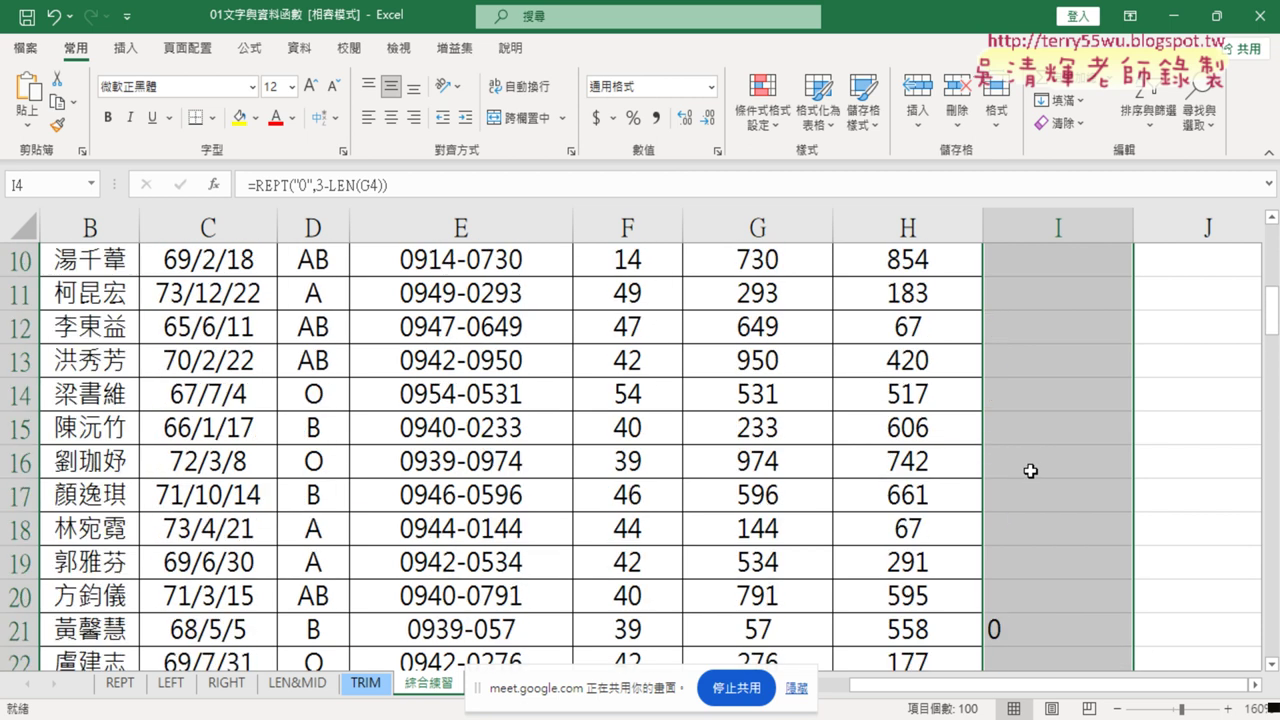
scroll(1028, 468, up, 3)
click(1034, 431)
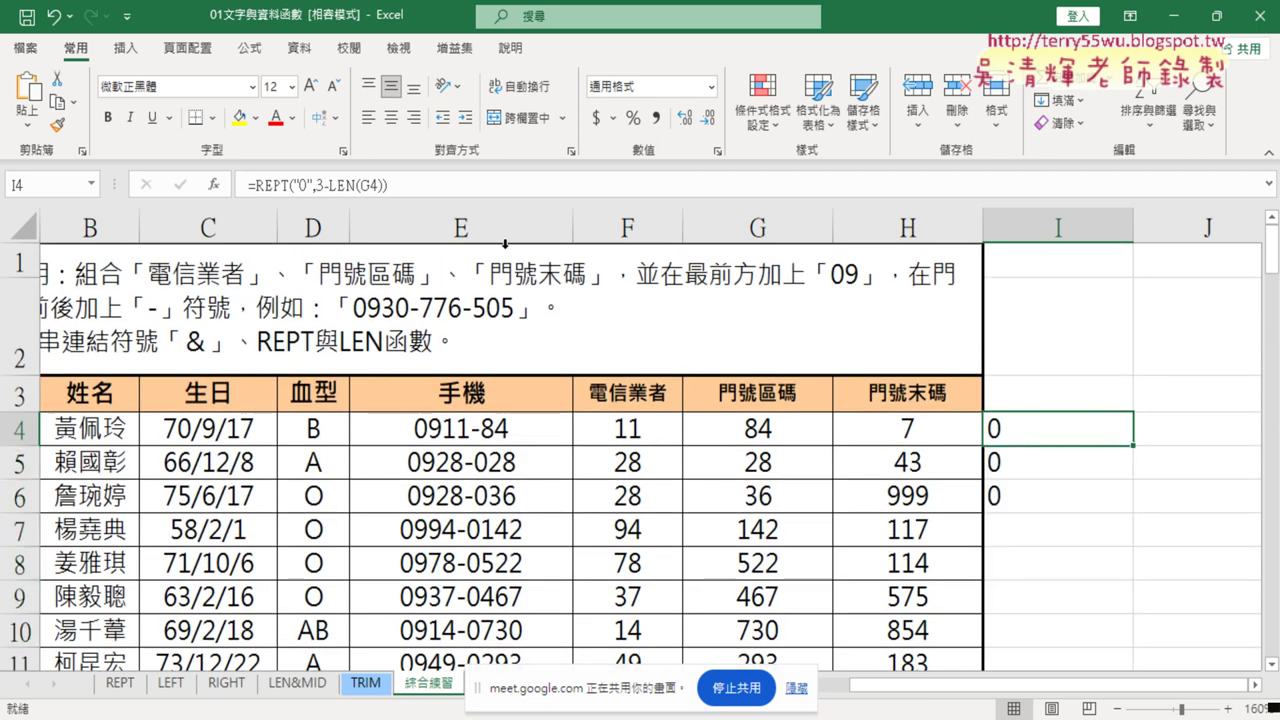
click(415, 188)
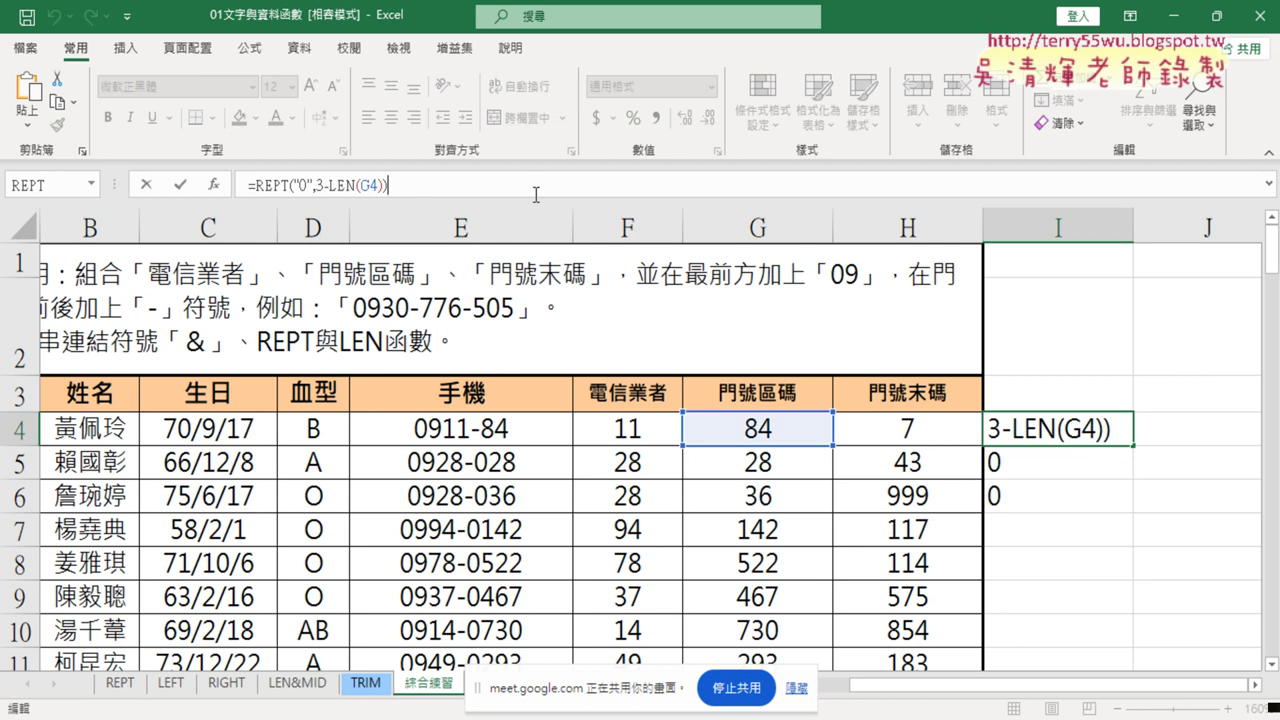
Step: Append &G4 to I4's formula, commit it, and fill it down column I
text(&)
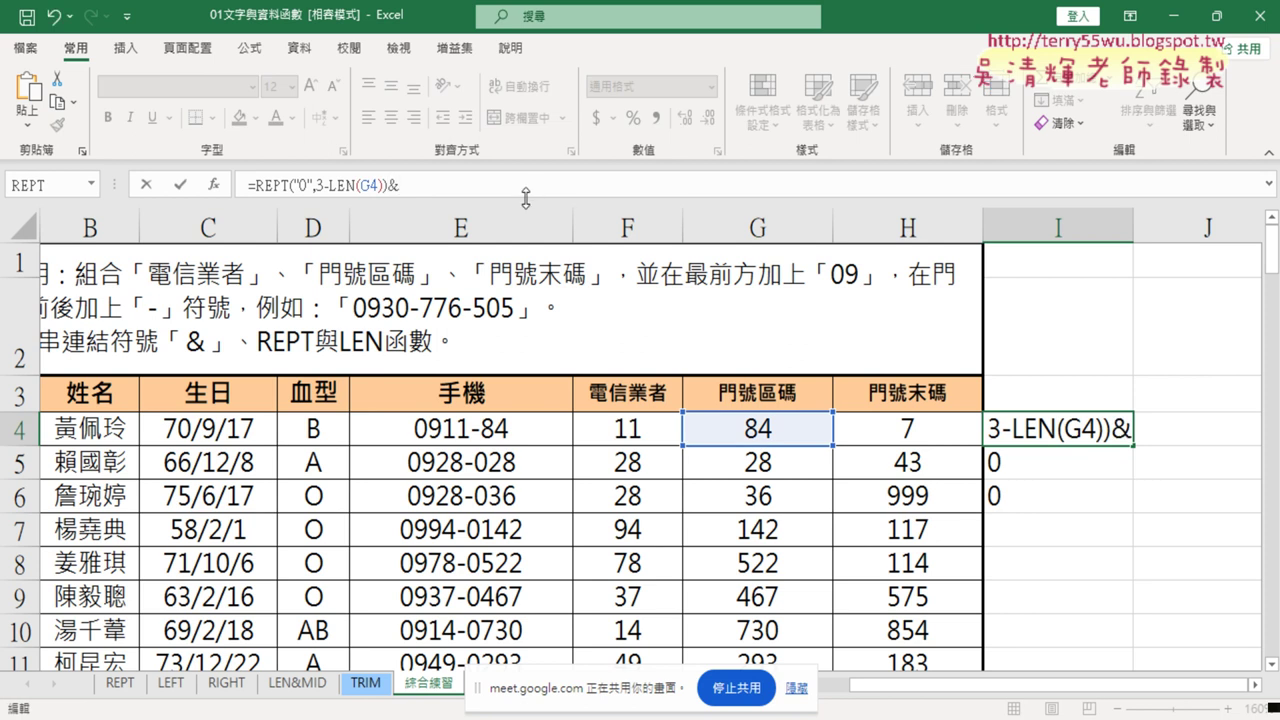
click(757, 427)
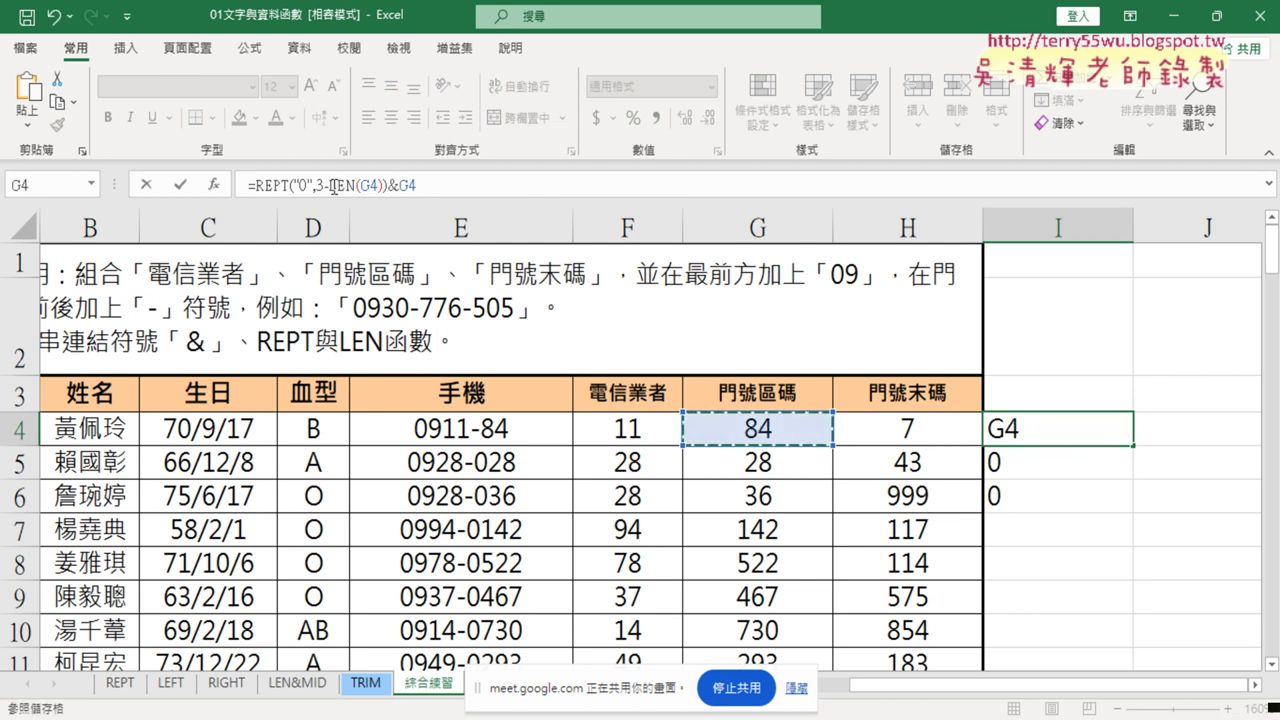
click(180, 190)
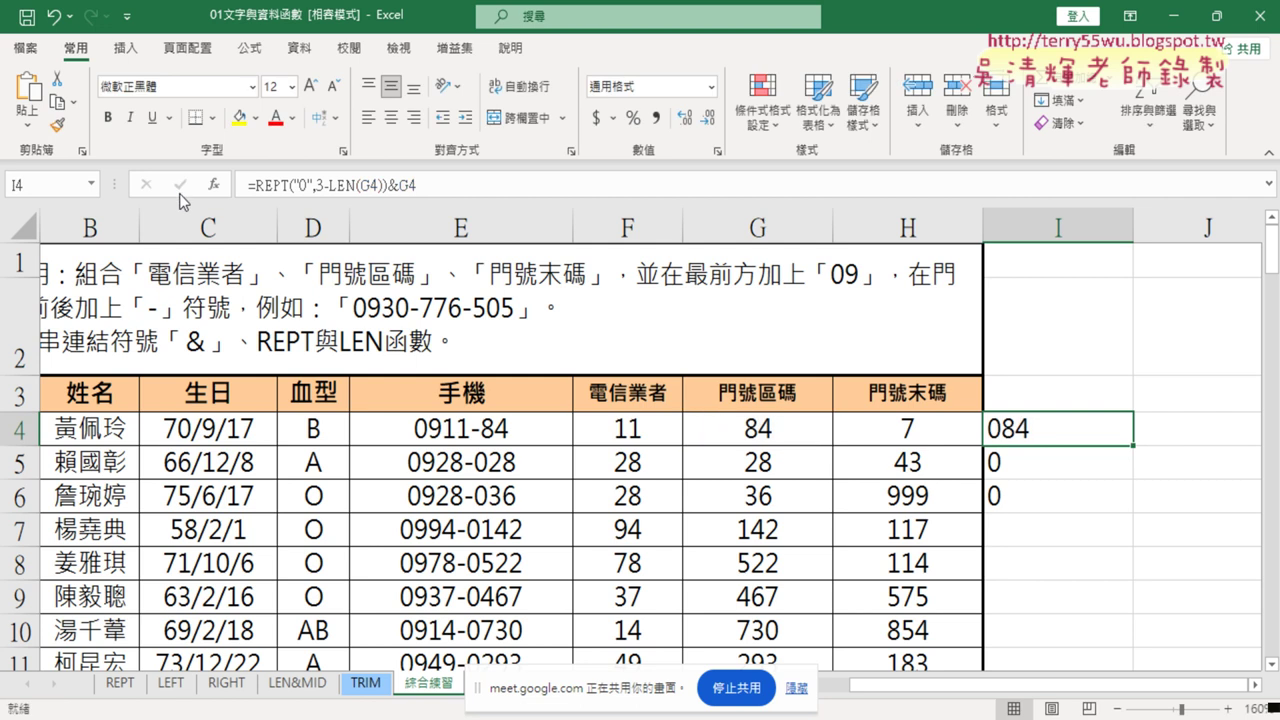
double_click(1134, 446)
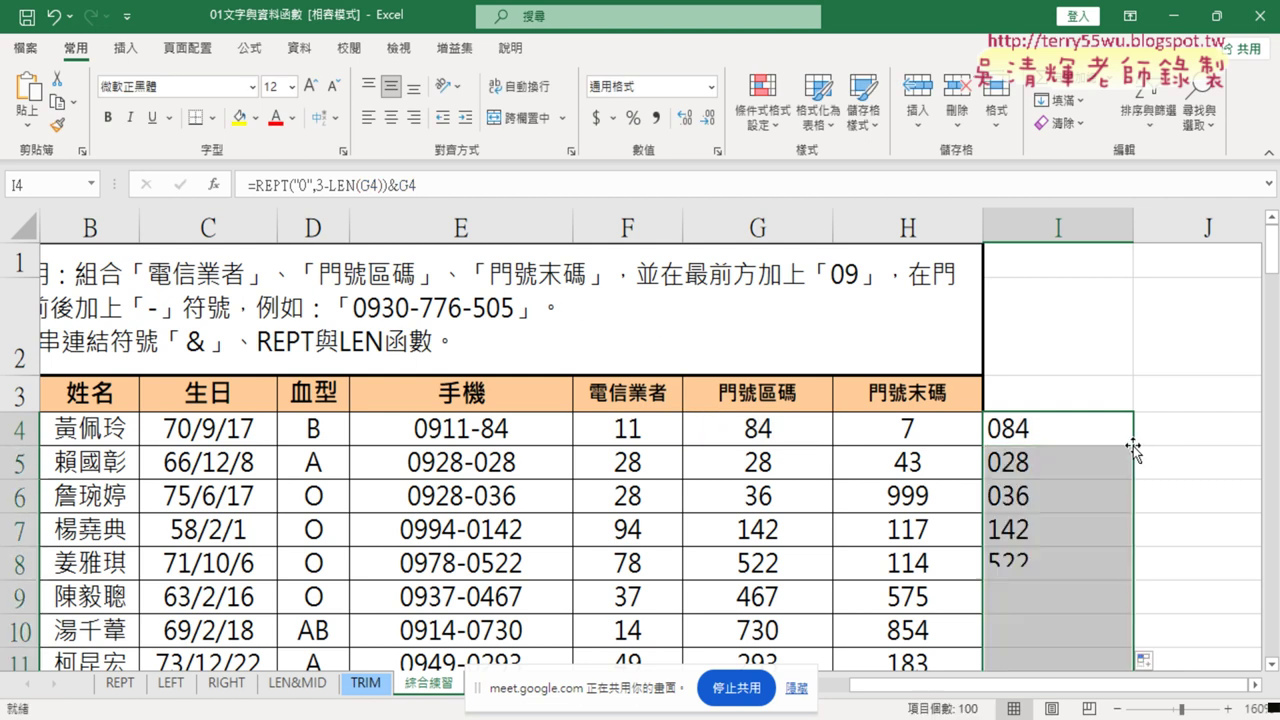
Step: Check the copied formula in I5 and scroll down through the padded results
click(1012, 432)
click(1020, 468)
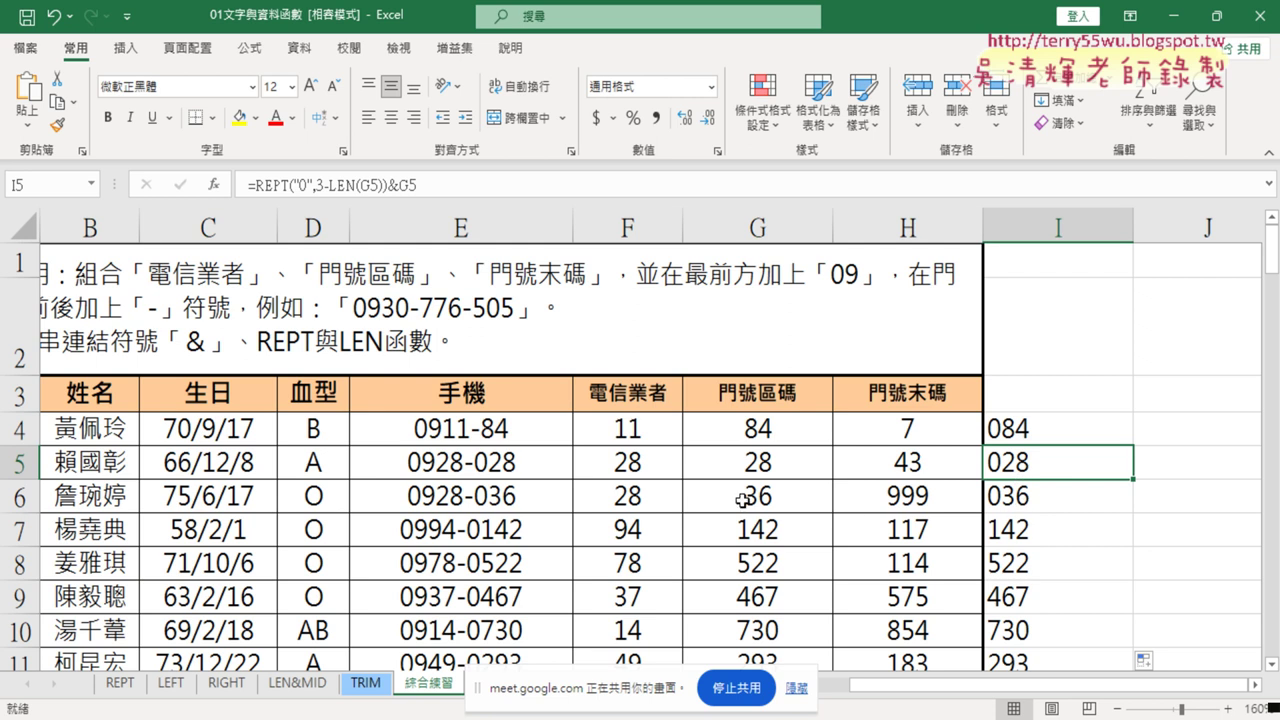
scroll(1020, 518, down, 2)
scroll(1040, 470, down, 3)
scroll(1035, 490, down, 3)
scroll(1028, 510, down, 4)
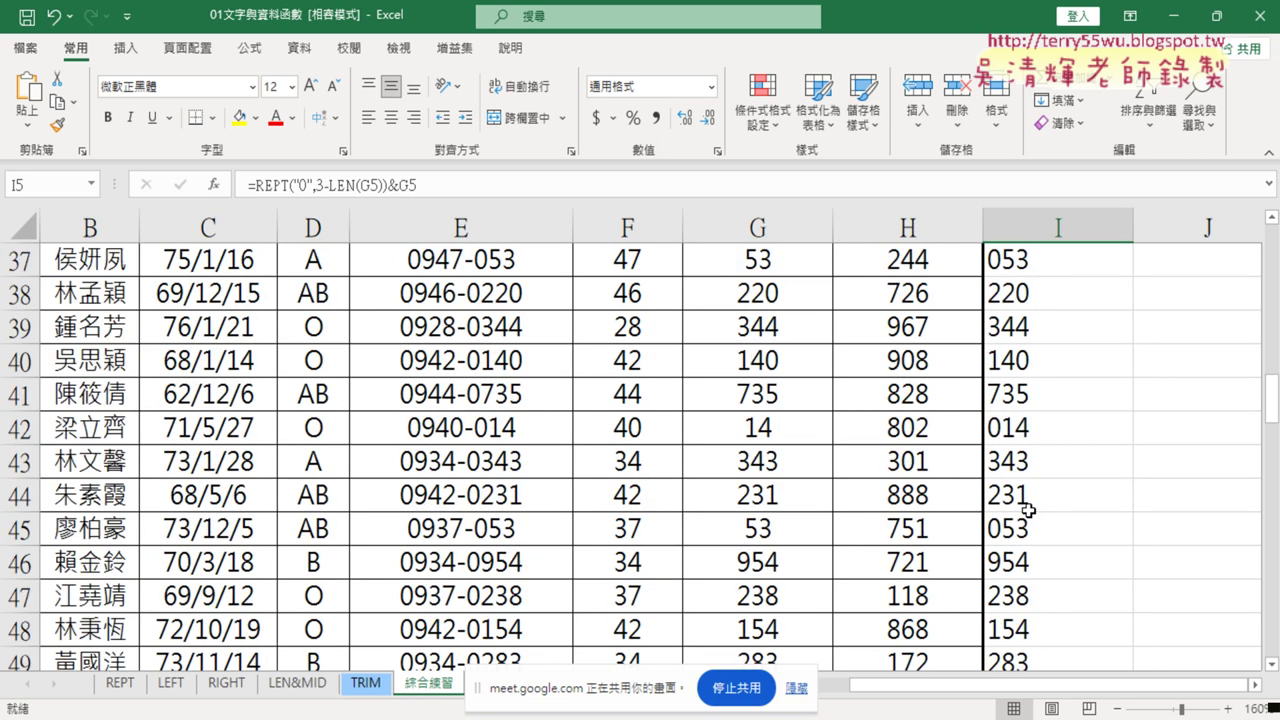
scroll(1028, 510, down, 7)
scroll(950, 525, down, 4)
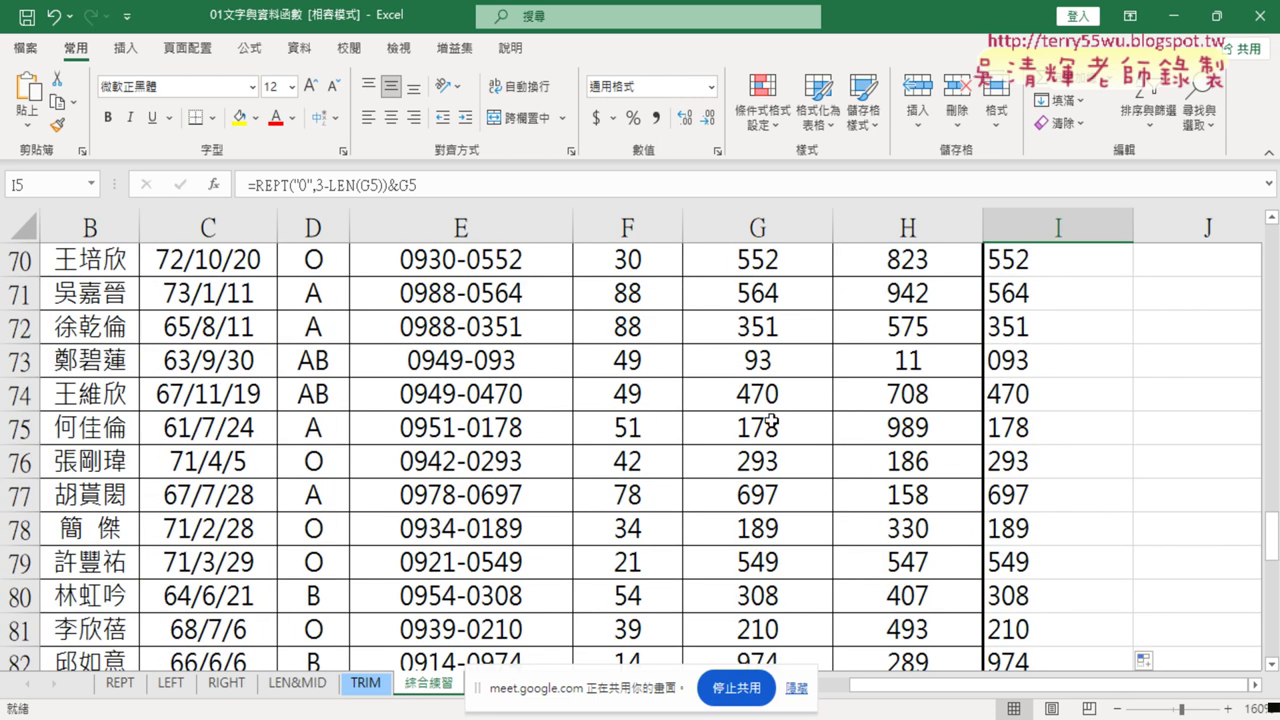
Step: Verify the area codes and their padded formulas in rows 73 and 91
click(752, 362)
click(1060, 364)
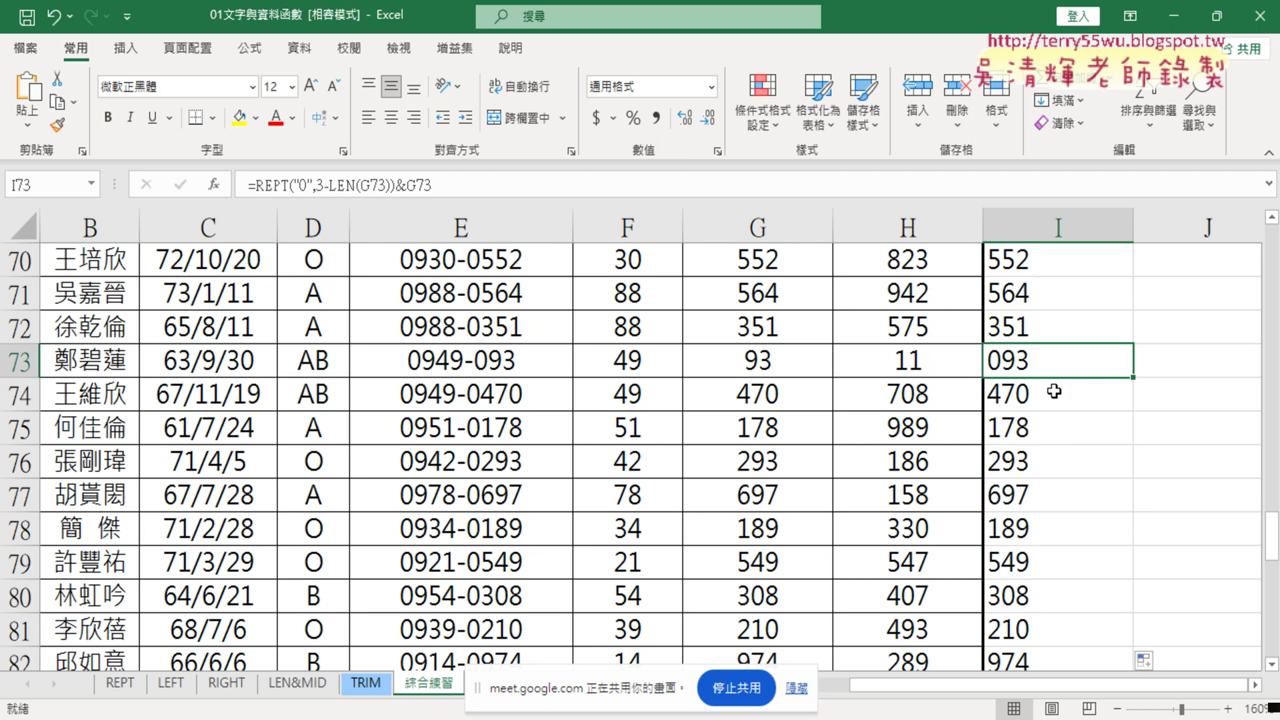
scroll(1054, 395, down, 4)
scroll(1048, 420, down, 3)
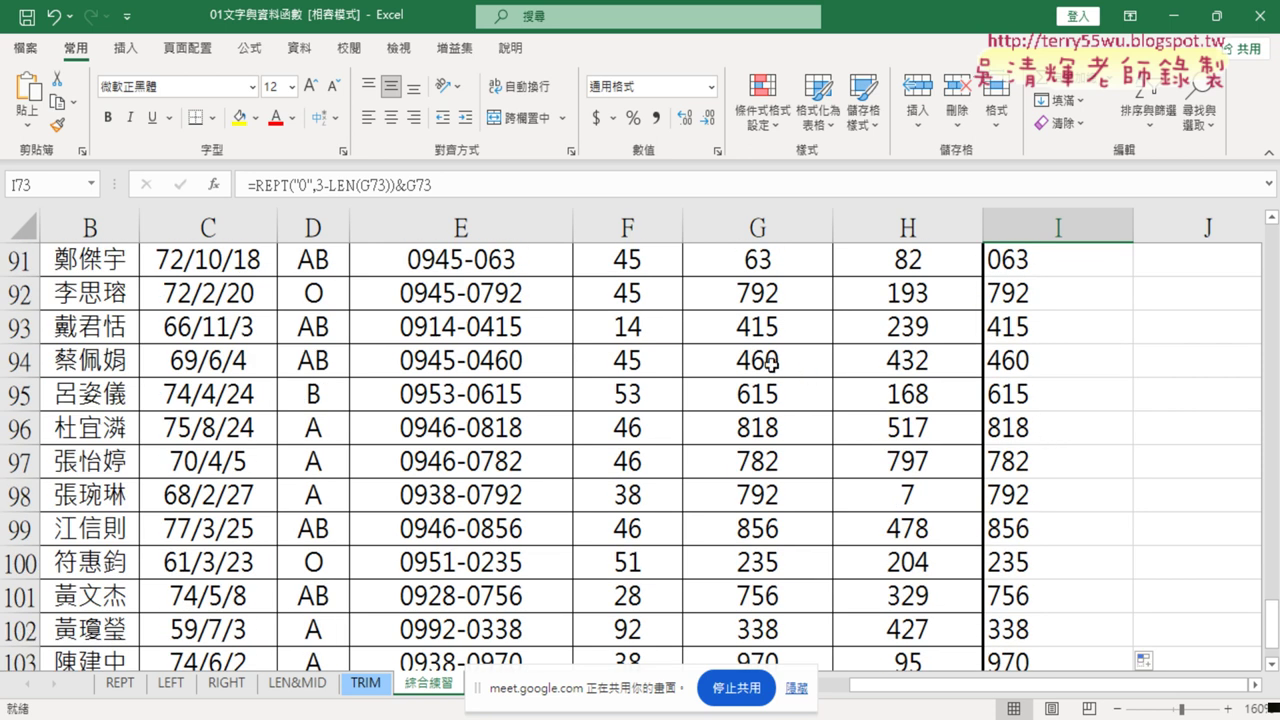
click(760, 262)
click(1060, 258)
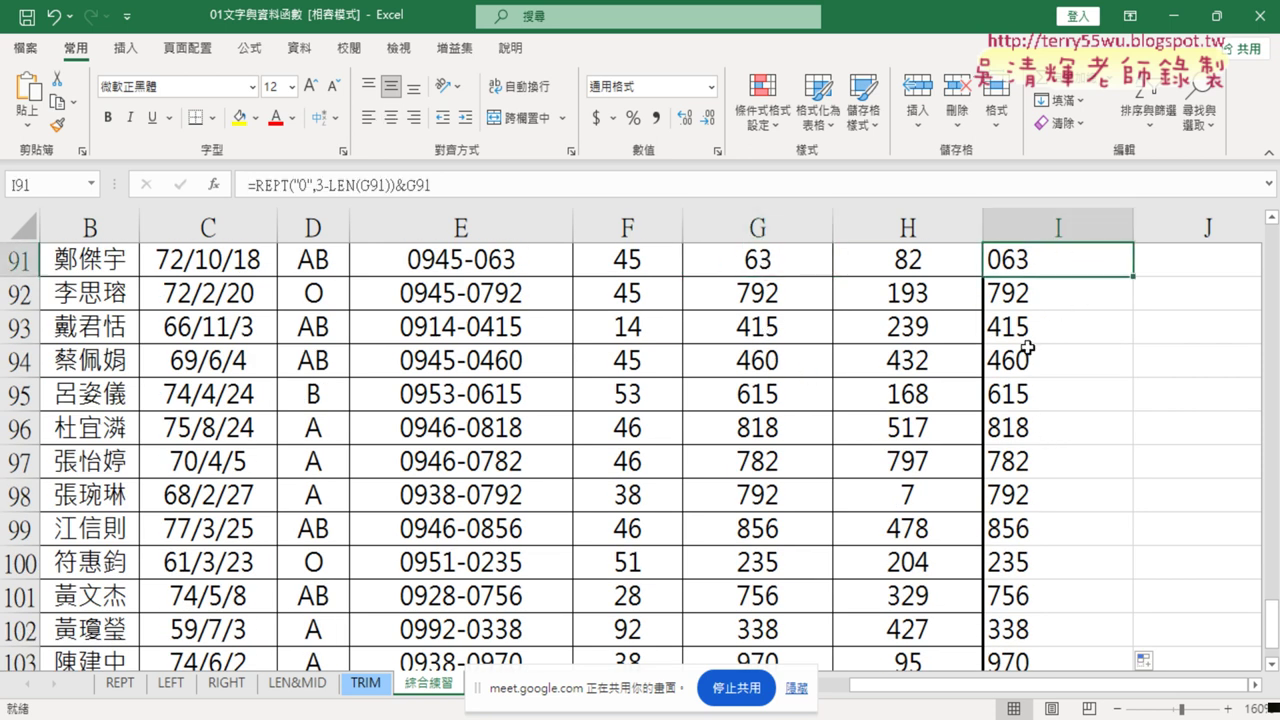
scroll(1030, 345, up, 9)
scroll(1060, 325, up, 9)
scroll(1060, 322, up, 12)
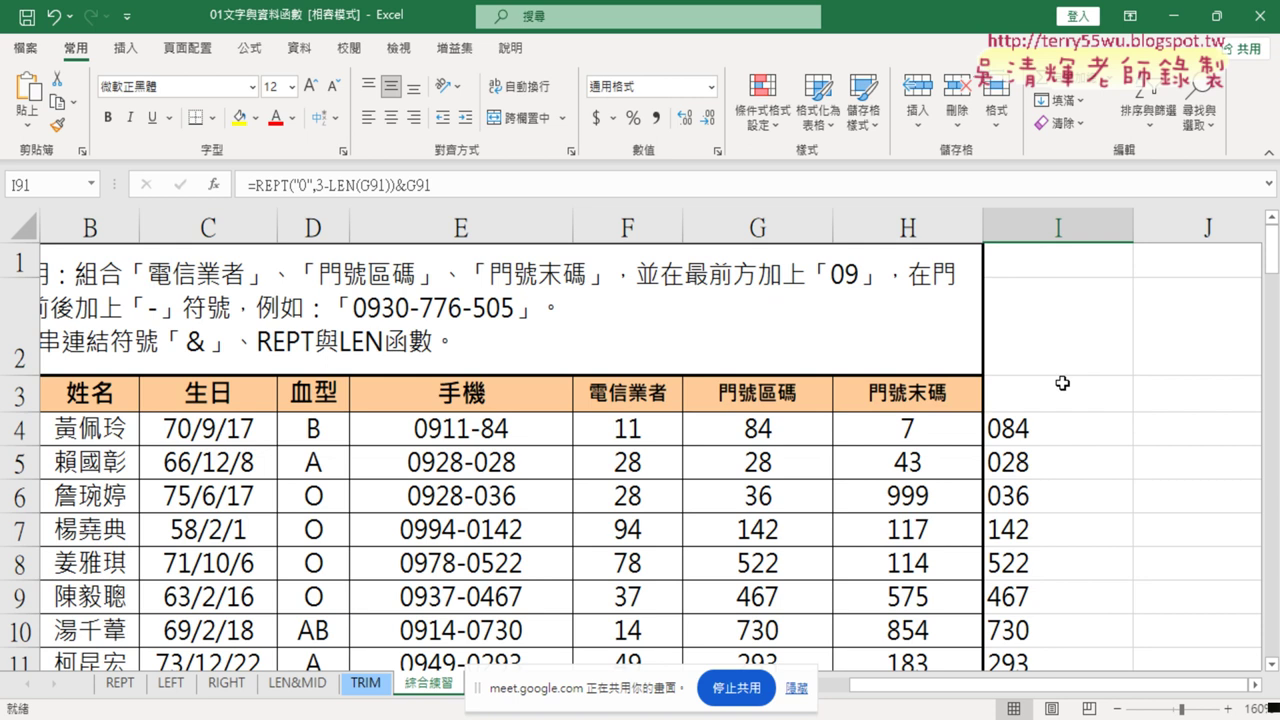
Step: Select I4, circle its 084 result and underline 3-LEN(G4) in the formula bar with red pen
click(1063, 429)
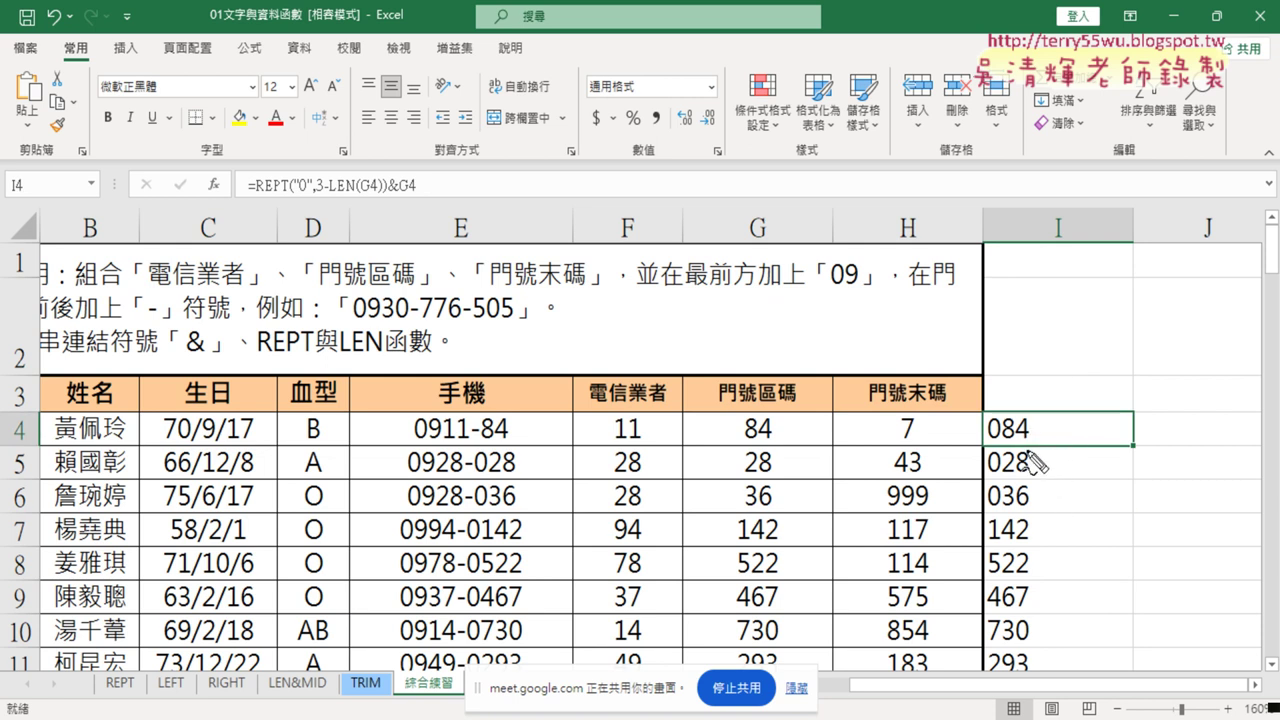
mouse_move(1022, 455)
mouse_down()
mouse_move(1025, 405)
mouse_move(1017, 462)
mouse_up()
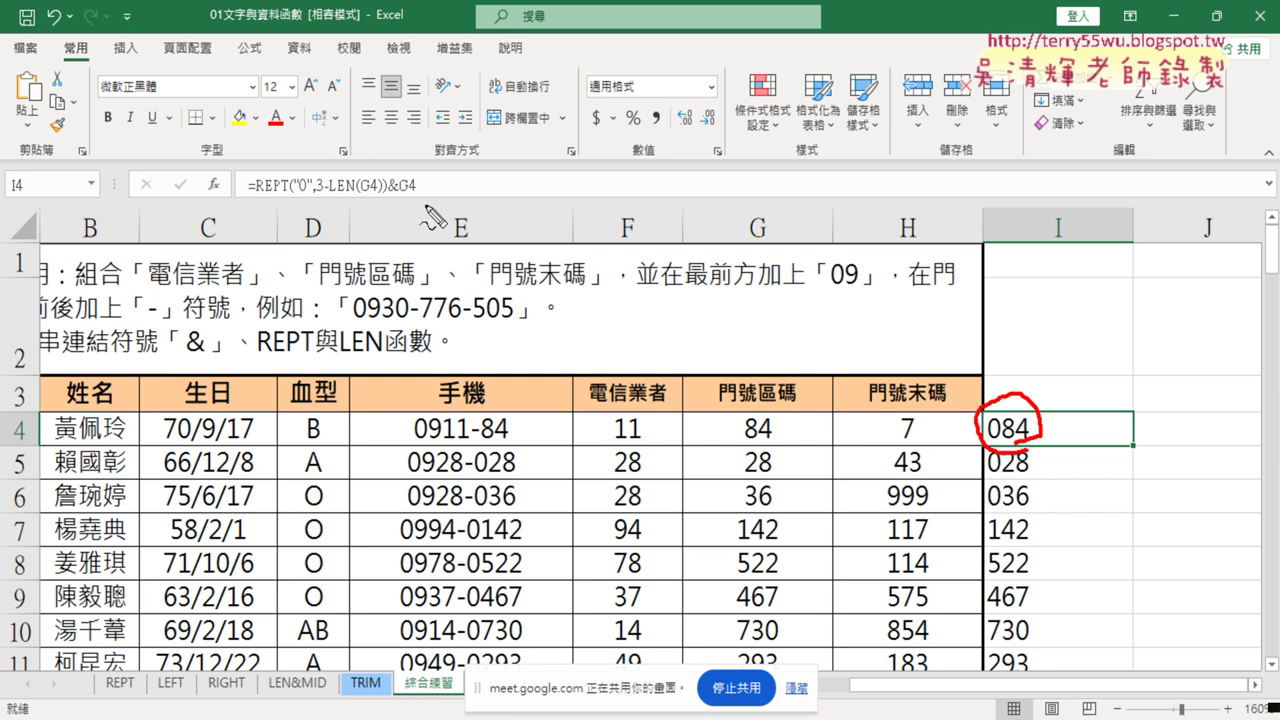
drag(314, 198, 386, 196)
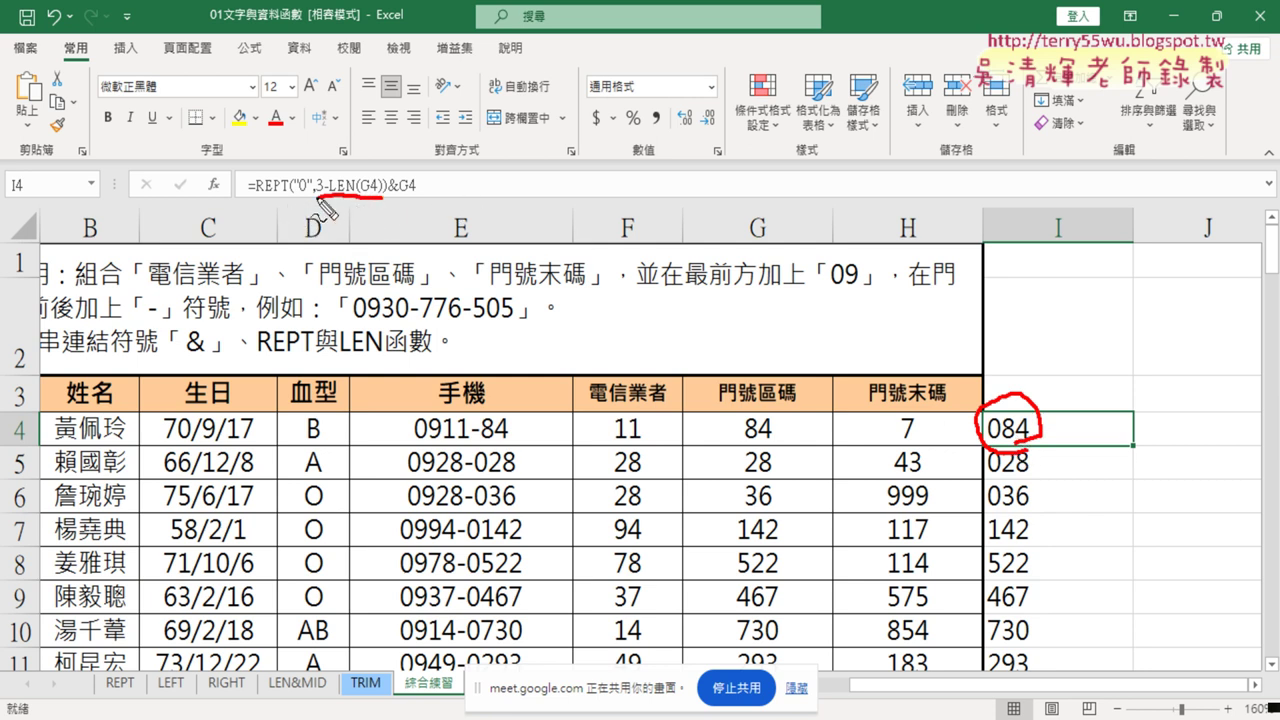